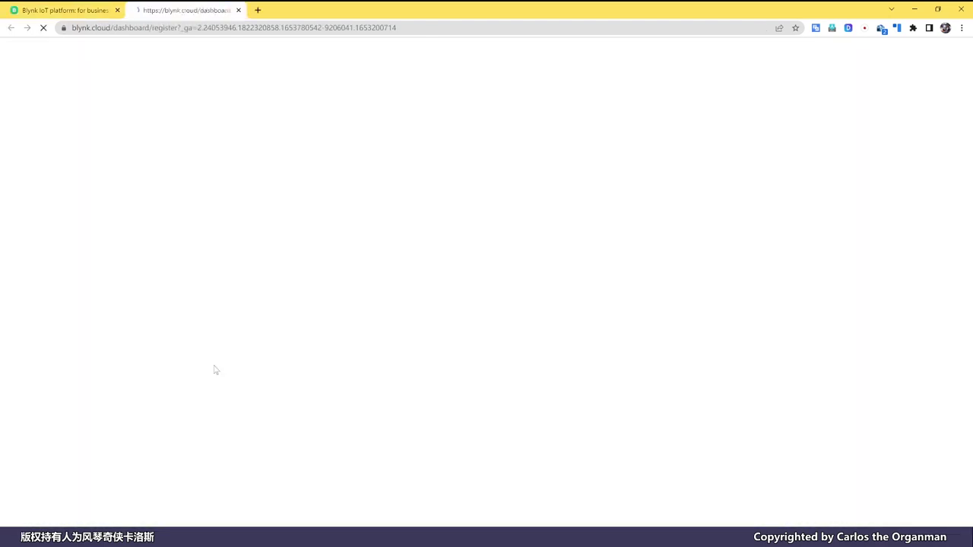
Return from sign-up to the login form and log in with the account's email and password.
{"action": "left_click", "coordinate": [481, 283]}
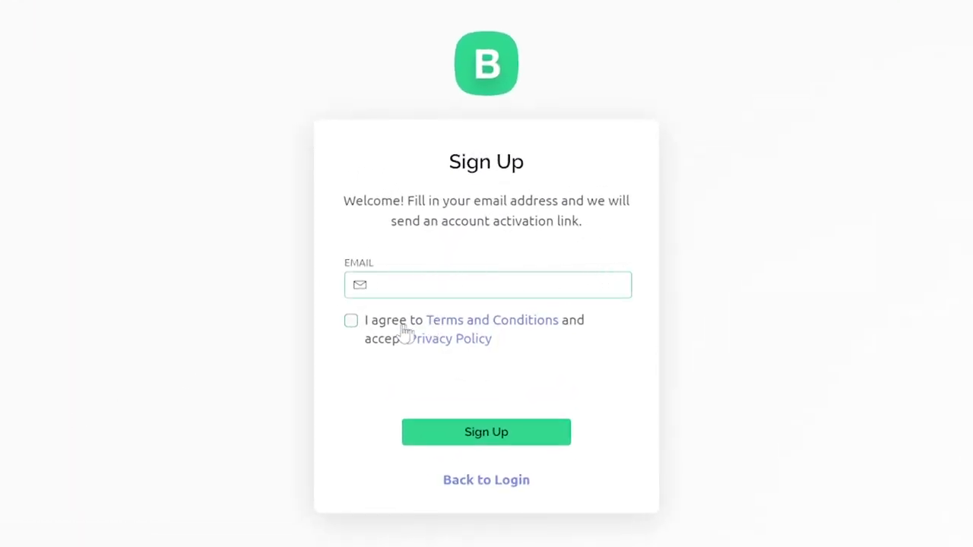
{"action": "left_click", "coordinate": [353, 323]}
{"action": "left_click", "coordinate": [487, 488]}
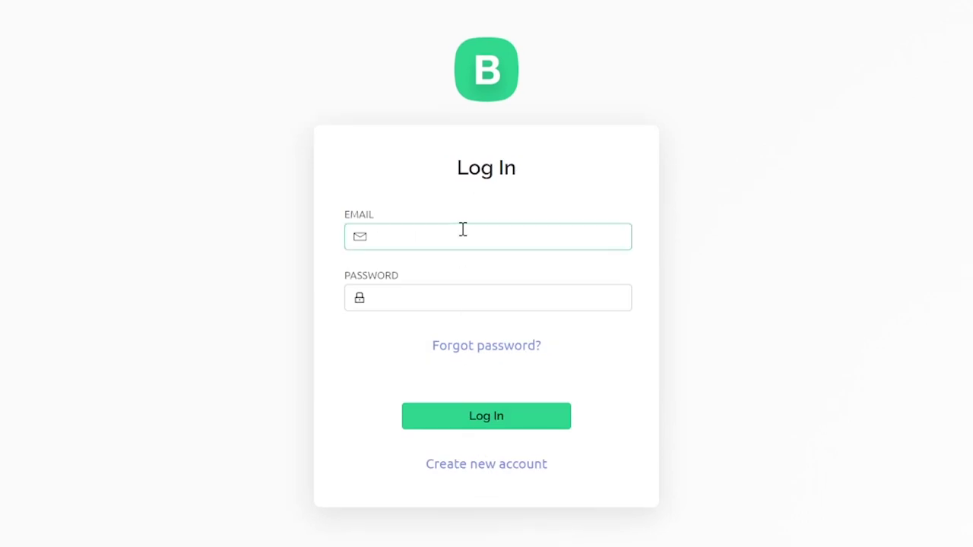
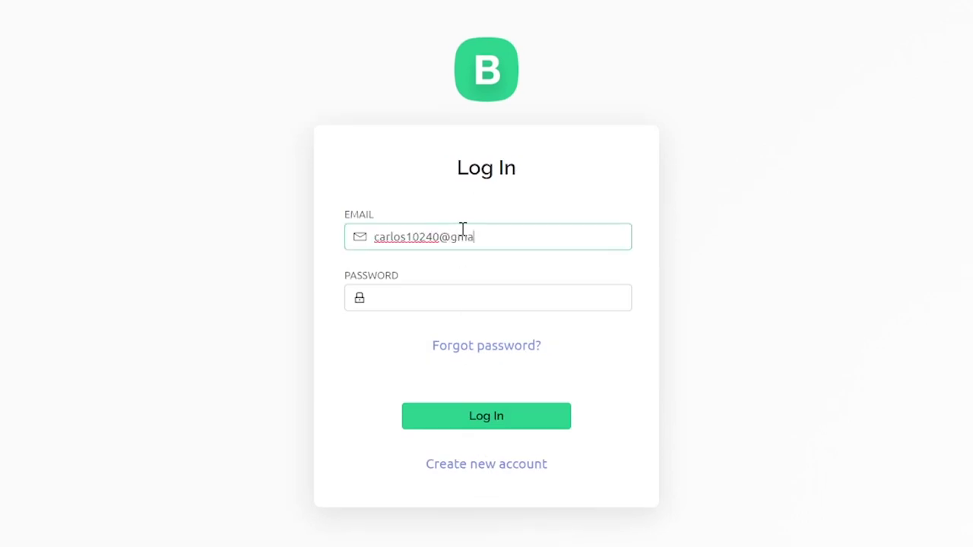
{"action": "left_click", "coordinate": [415, 302]}
{"action": "type", "text": "123"}
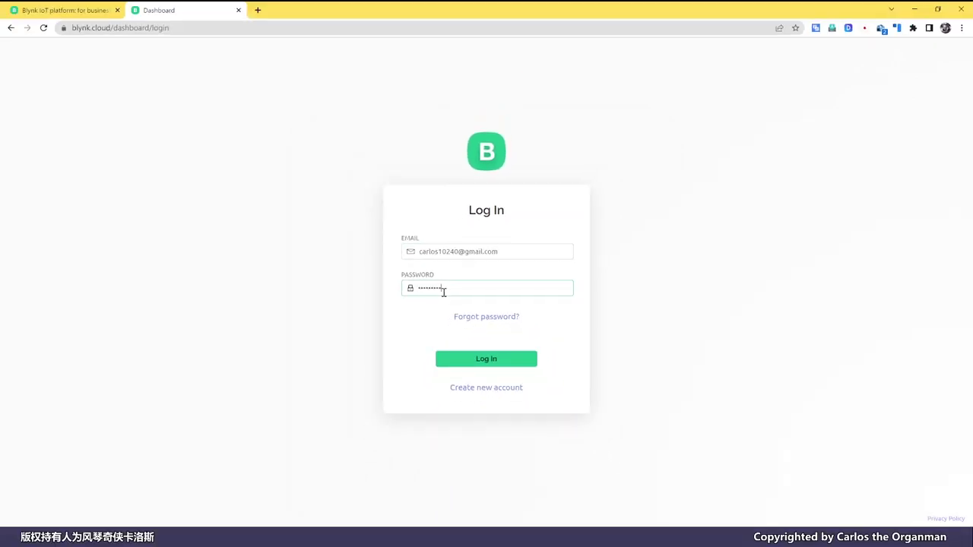
{"action": "left_click", "coordinate": [513, 360]}
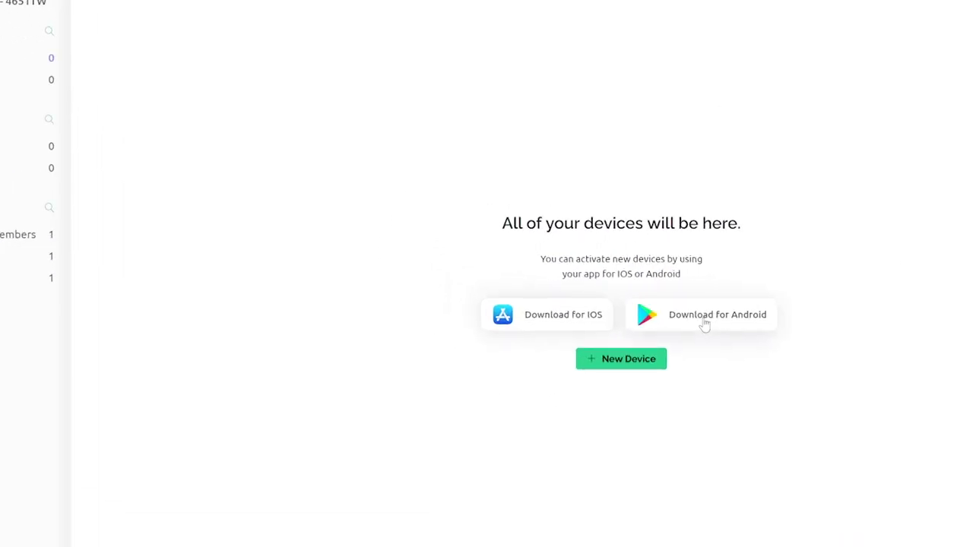
{"action": "left_click", "coordinate": [705, 325]}
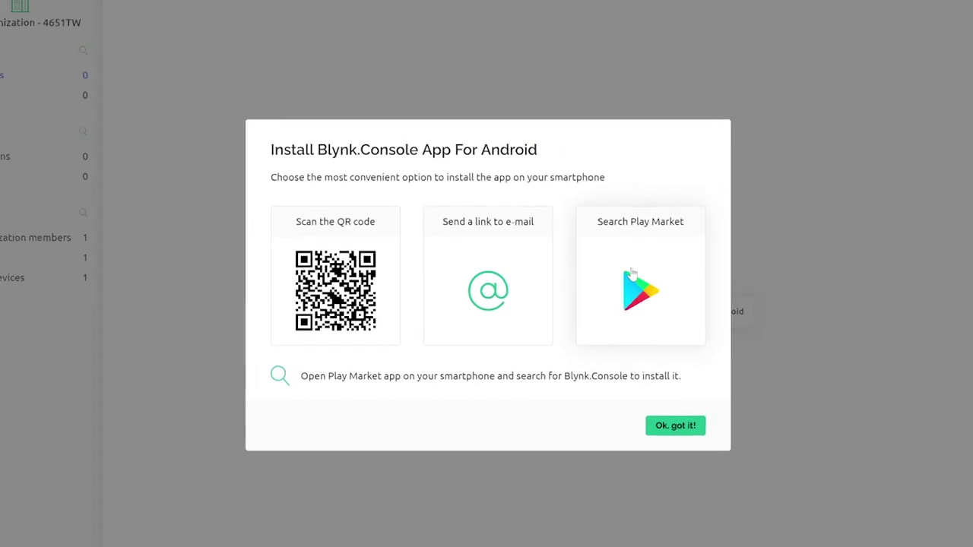
{"action": "left_click", "coordinate": [603, 274]}
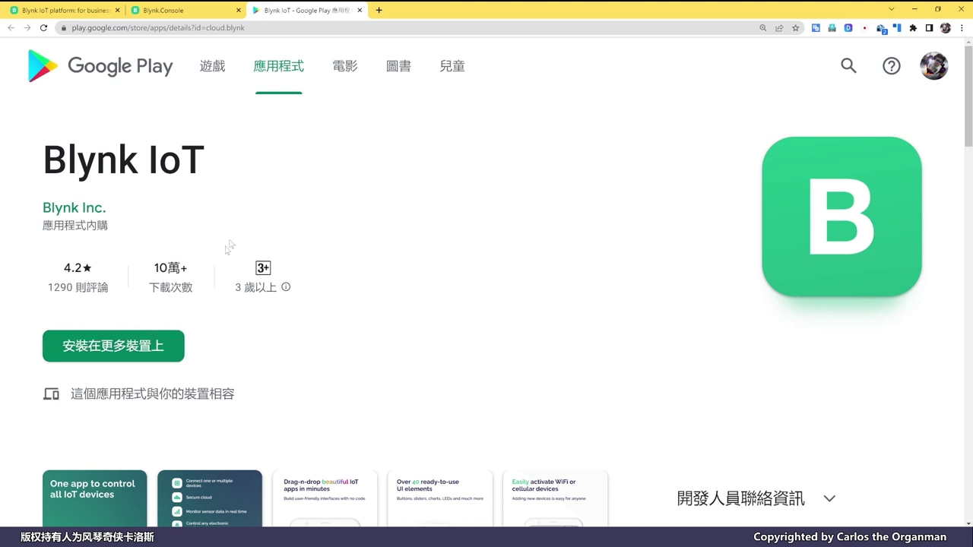
{"action": "left_click", "coordinate": [360, 10]}
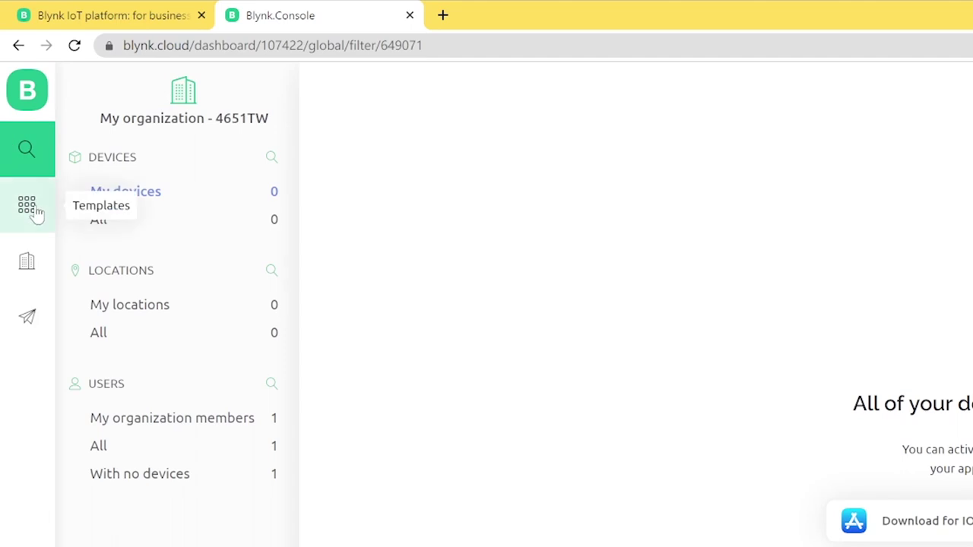
Open the Quickstart Template and review its Metadata, Datastreams, Events and Automations.
{"action": "left_click", "coordinate": [35, 210]}
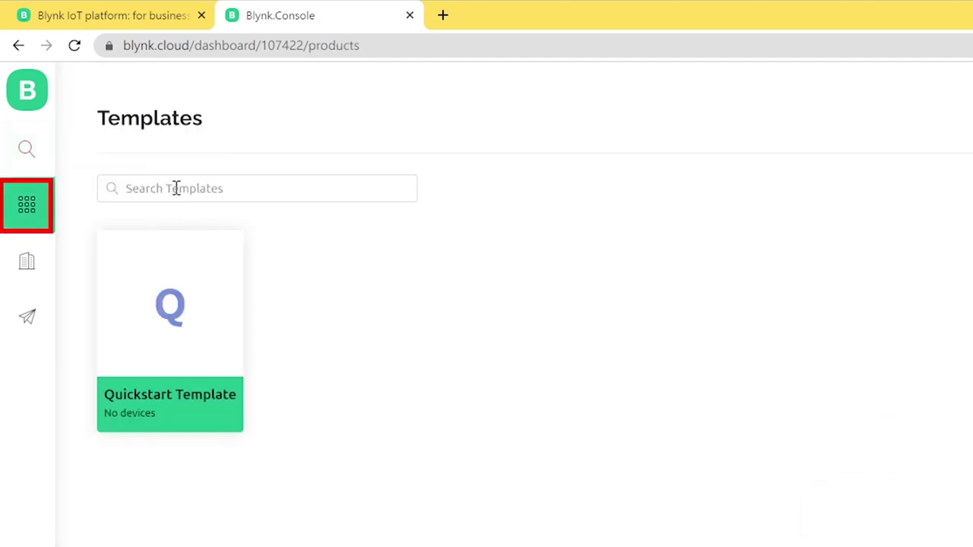
{"action": "left_click", "coordinate": [167, 352]}
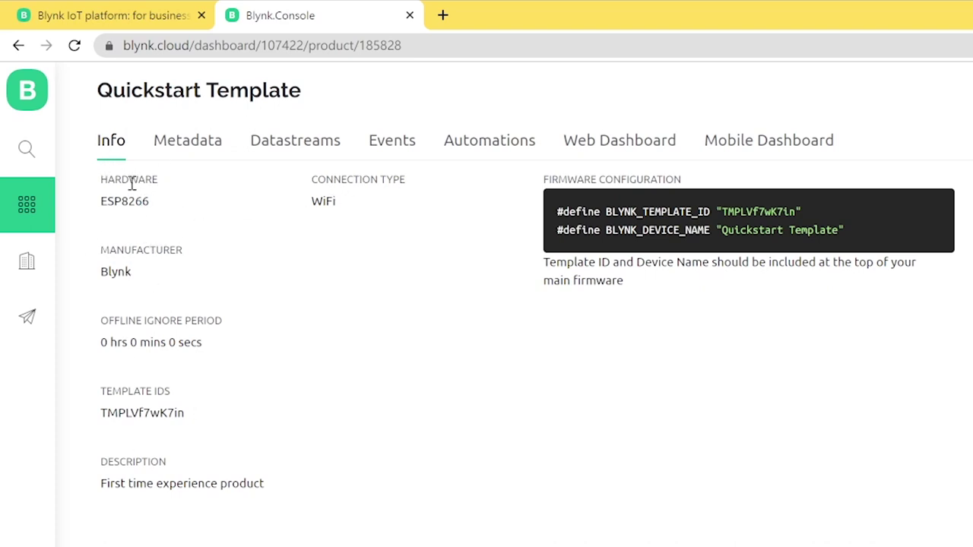
{"action": "left_click", "coordinate": [201, 156]}
{"action": "left_click", "coordinate": [276, 148]}
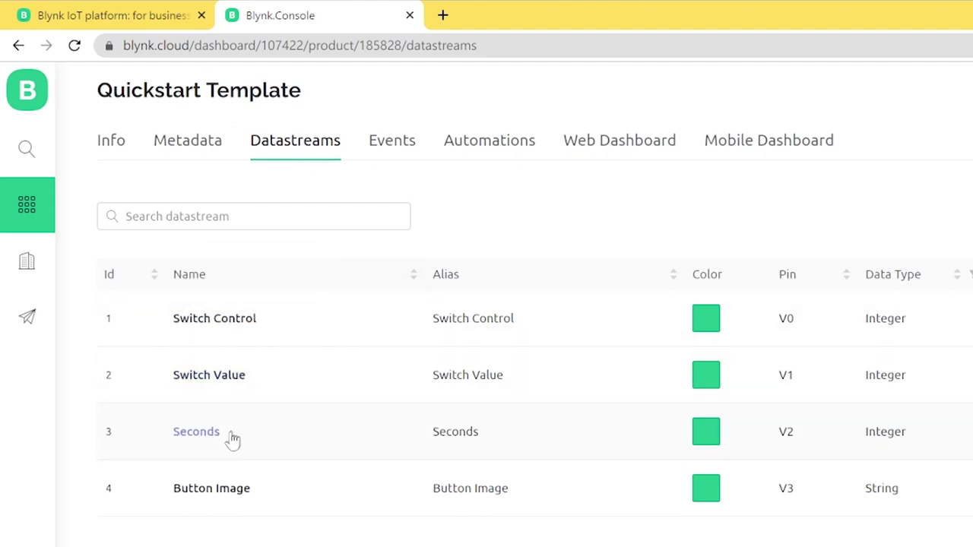
{"action": "left_click", "coordinate": [411, 142]}
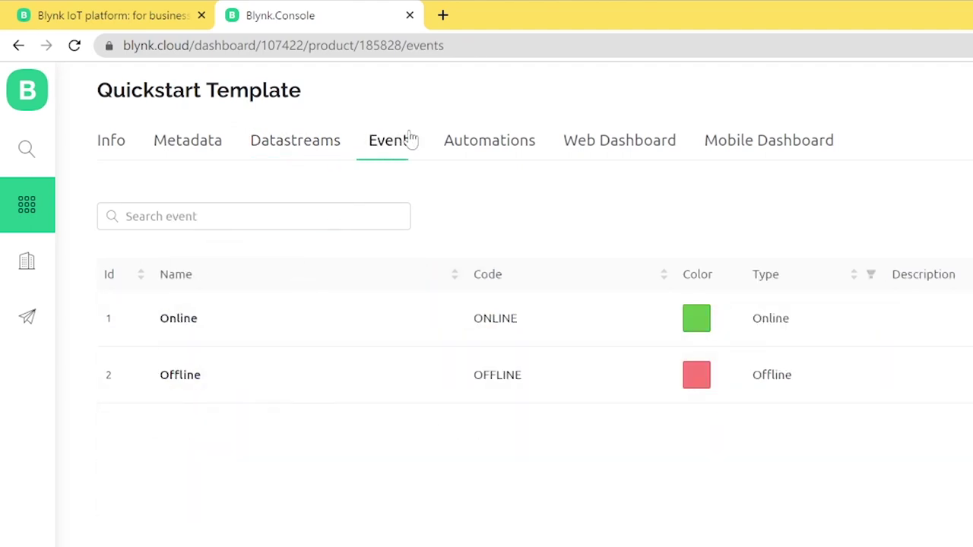
{"action": "left_click", "coordinate": [468, 148]}
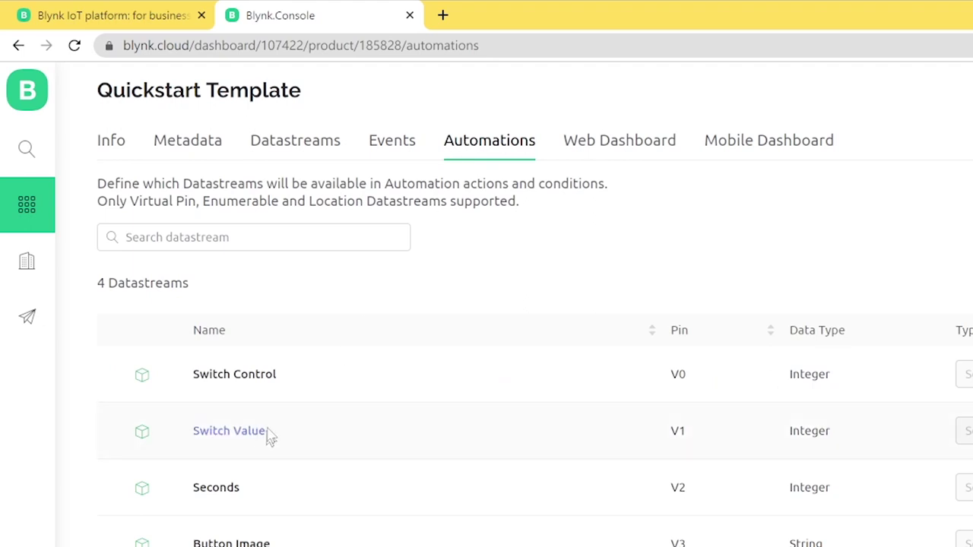
Preview the web dashboard's Button Control switch and the mobile dashboard, then return to Datastreams.
{"action": "left_click", "coordinate": [591, 141]}
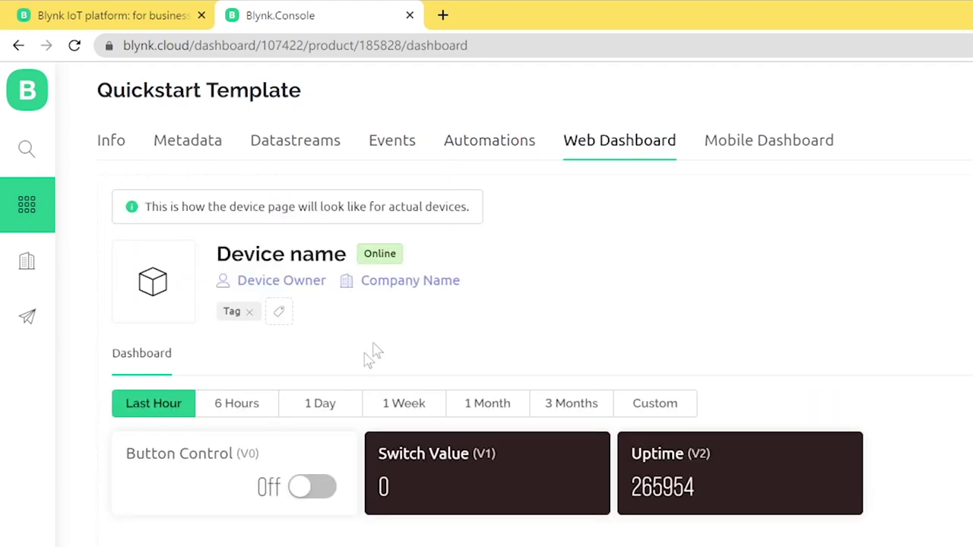
{"action": "left_click", "coordinate": [311, 487]}
{"action": "left_click", "coordinate": [312, 487]}
{"action": "left_click", "coordinate": [725, 147]}
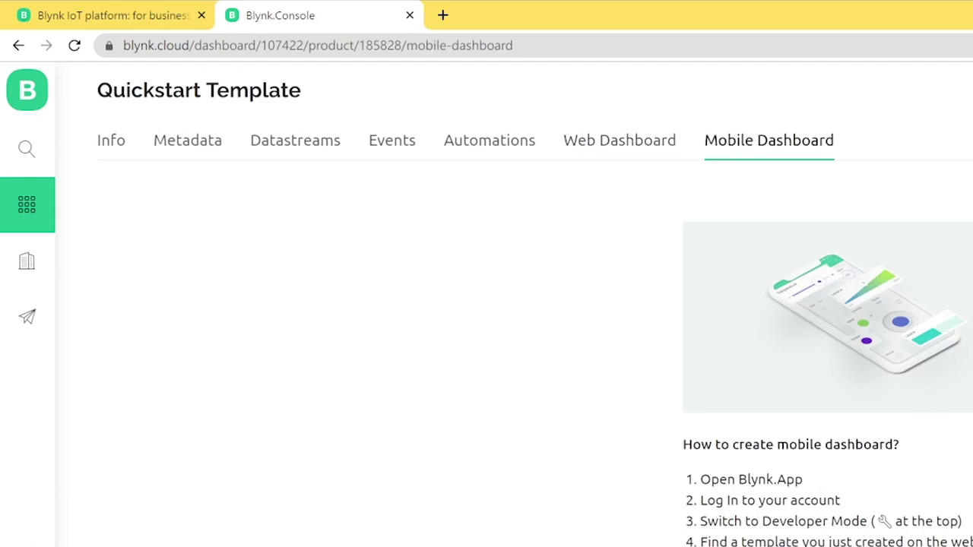
{"action": "left_click", "coordinate": [293, 143]}
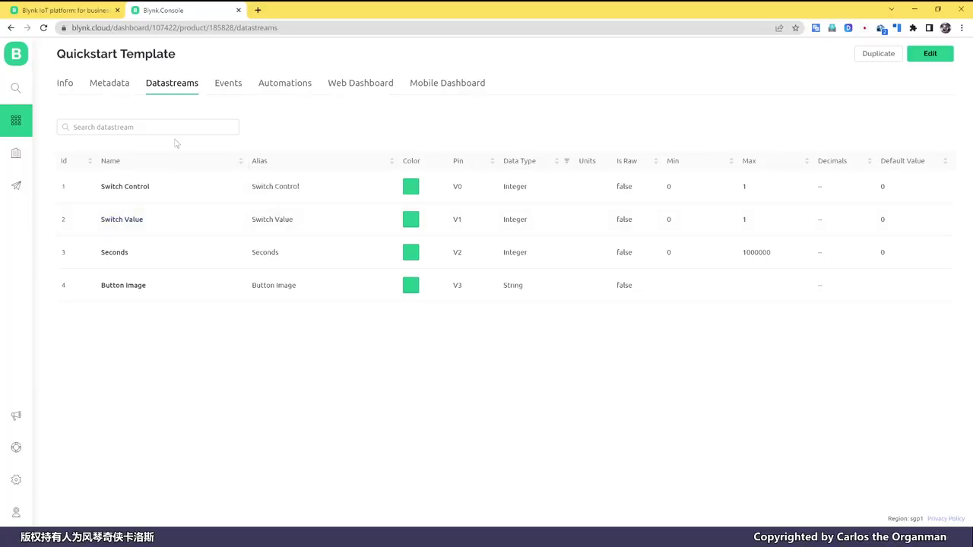
Create template 'LED test' on ESP8266 with description 'This is my first LED test'.
{"action": "left_click", "coordinate": [16, 121]}
{"action": "left_click", "coordinate": [909, 69]}
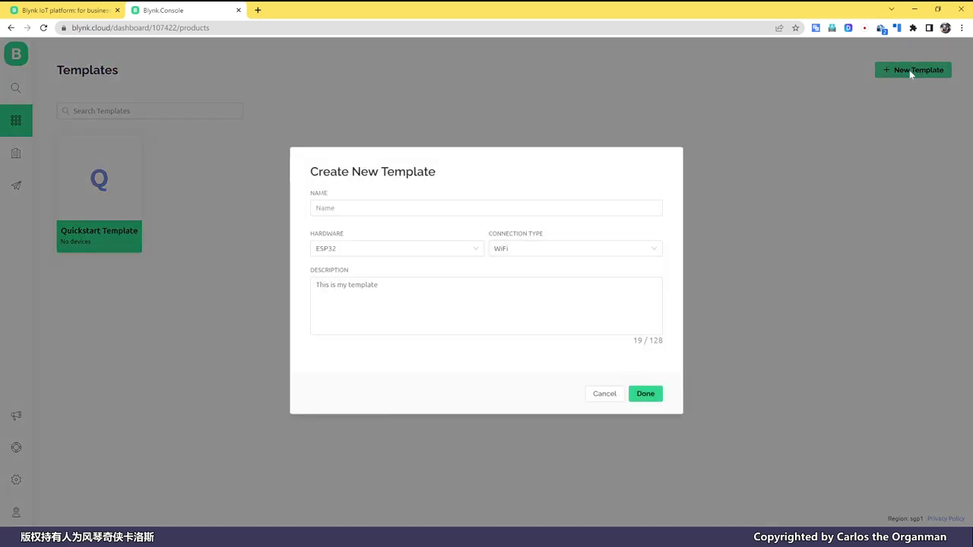
{"action": "left_click", "coordinate": [339, 208]}
{"action": "type", "text": "LED test"}
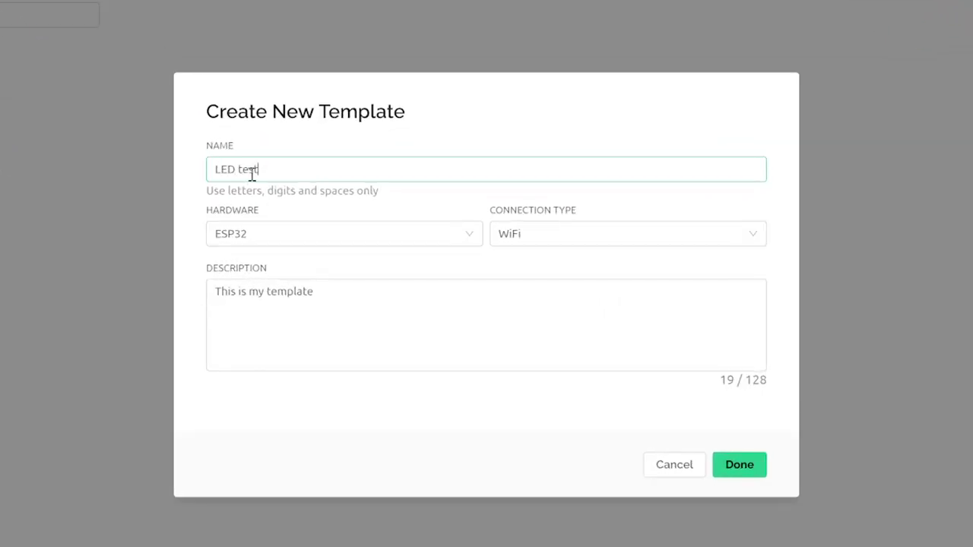
{"action": "left_click", "coordinate": [267, 237]}
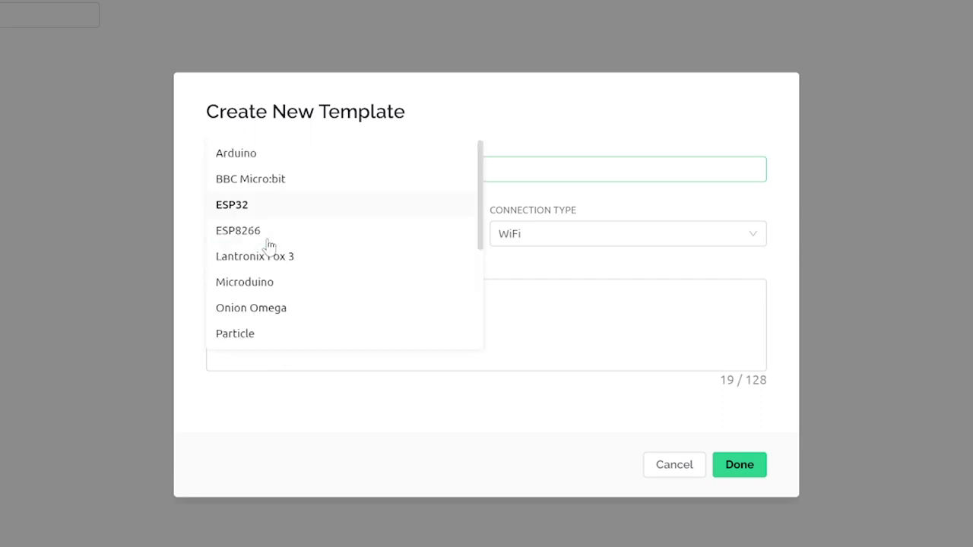
{"action": "left_click", "coordinate": [271, 230]}
{"action": "left_click", "coordinate": [485, 333]}
{"action": "left_click_drag", "start_coordinate": [315, 299], "coordinate": [266, 304]}
{"action": "type", "text": "first LED test"}
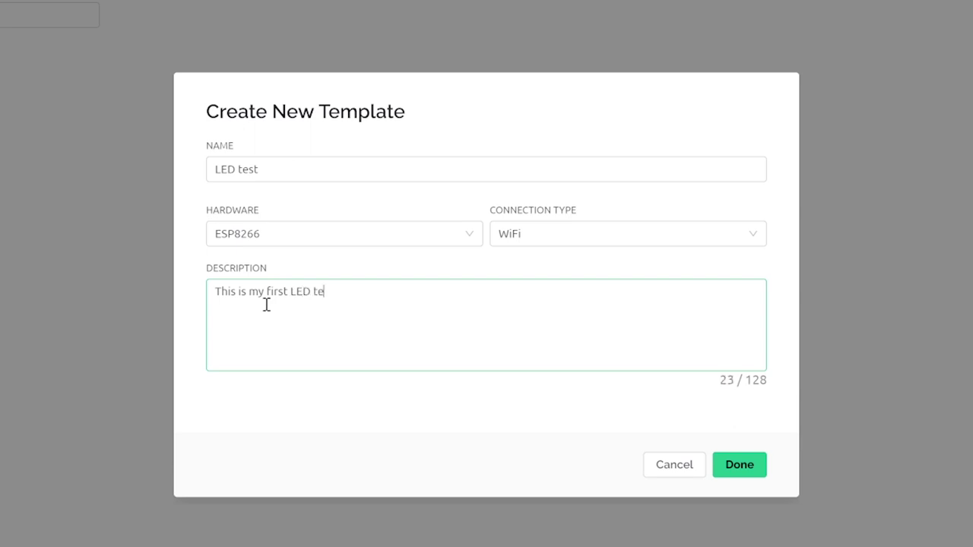
{"action": "left_click", "coordinate": [704, 444]}
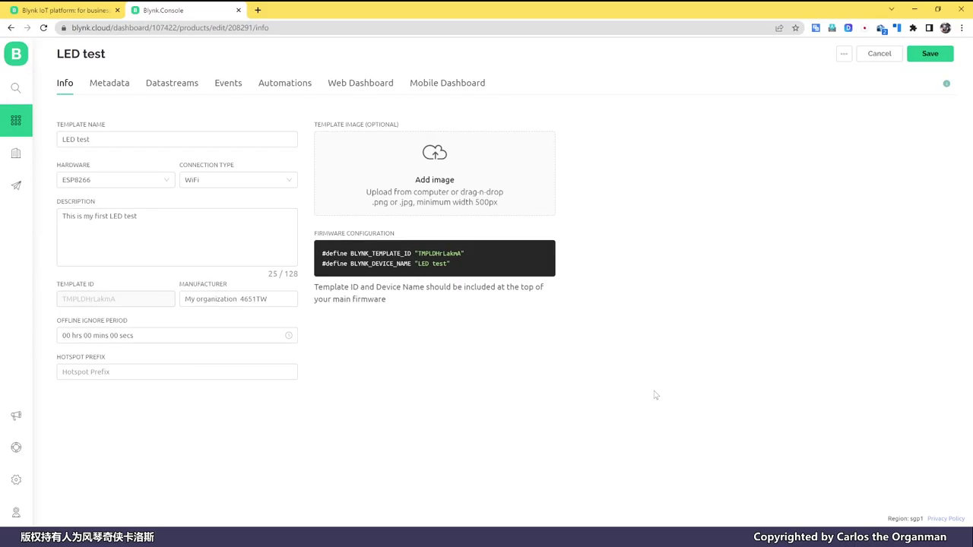
Add two Switch widgets side by side on the Web Dashboard and open the first one's settings.
{"action": "left_click", "coordinate": [105, 85]}
{"action": "left_click", "coordinate": [285, 83]}
{"action": "left_click", "coordinate": [368, 85]}
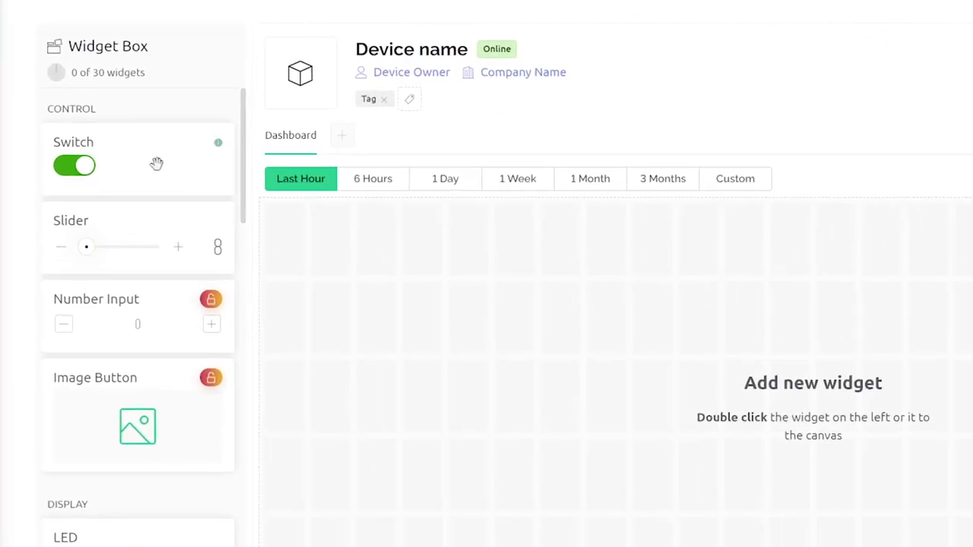
{"action": "double_click", "coordinate": [156, 164]}
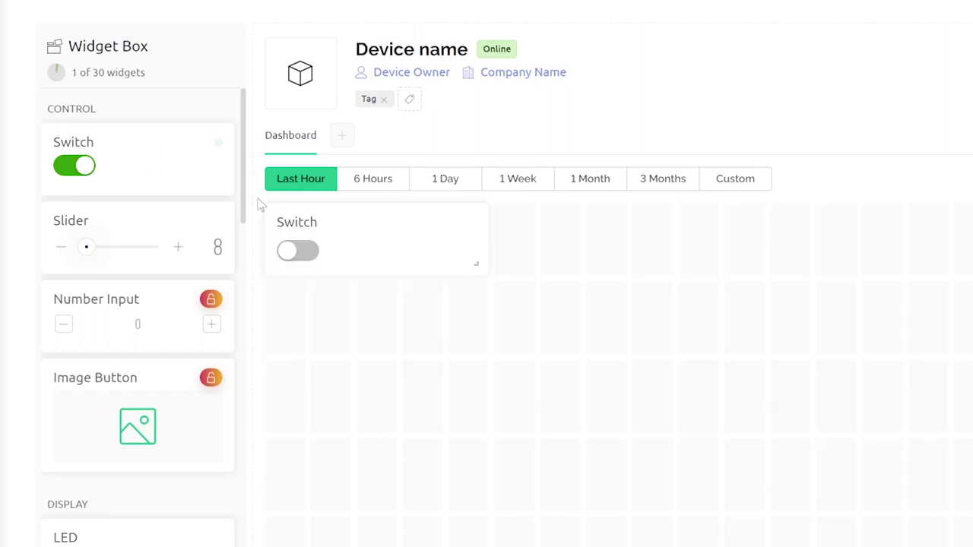
{"action": "left_click_drag", "start_coordinate": [163, 156], "coordinate": [676, 263]}
{"action": "mouse_move", "coordinate": [436, 231]}
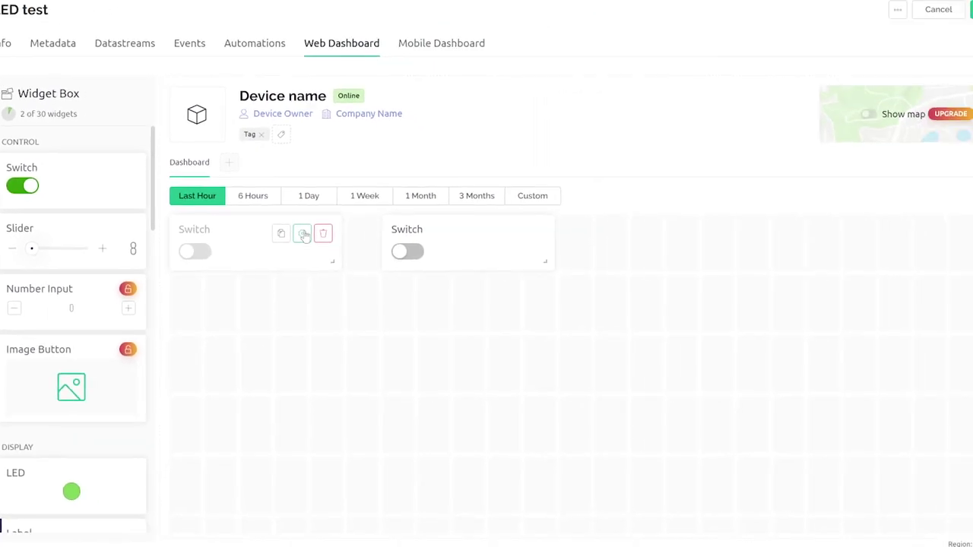
{"action": "left_click", "coordinate": [303, 234]}
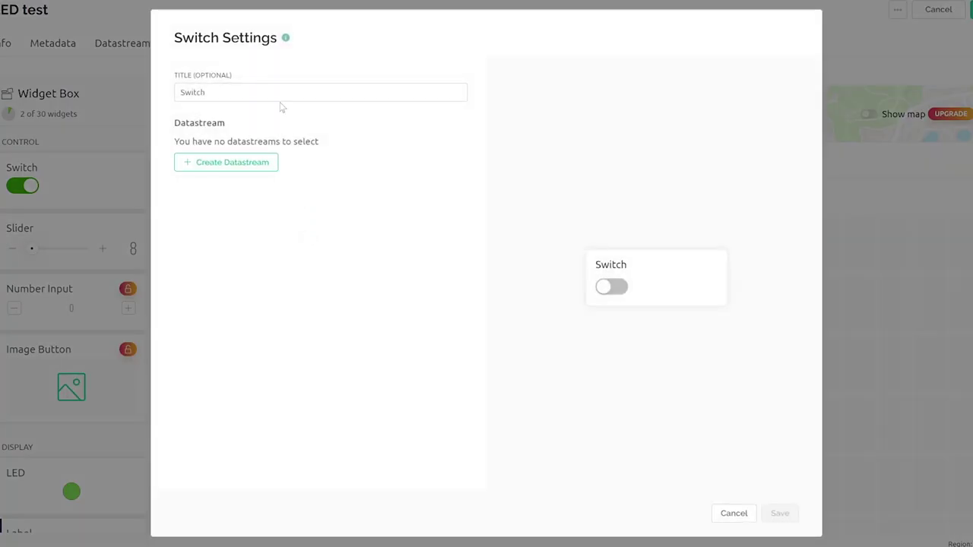
Title the first switch 'LED D0' and start a Digital datastream for it.
{"action": "left_click_drag", "start_coordinate": [280, 97], "coordinate": [117, 89]}
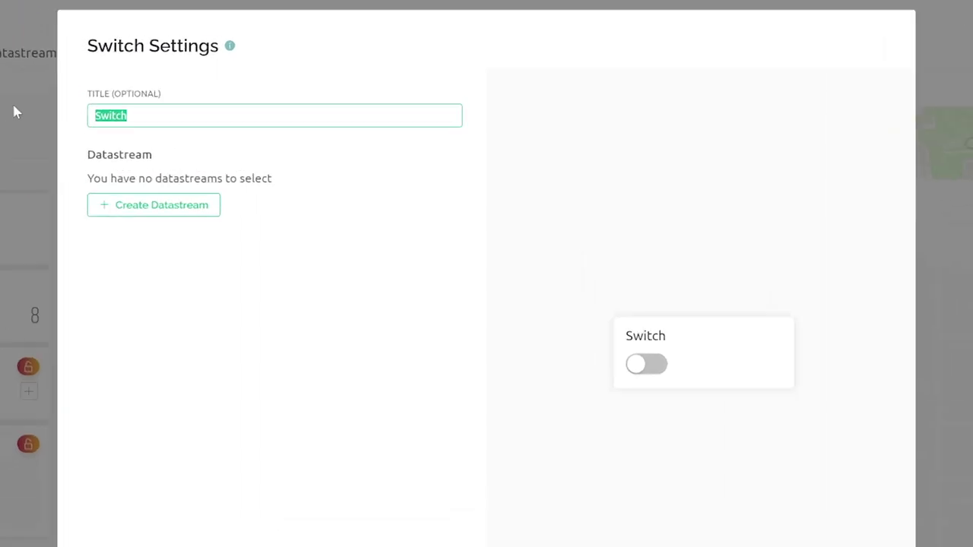
{"action": "type", "text": "LED D"}
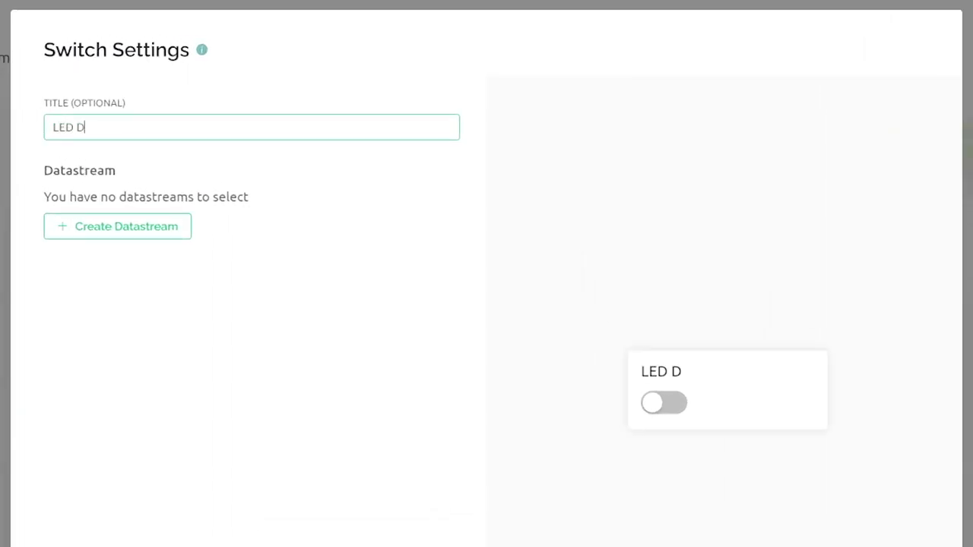
{"action": "type", "text": "0"}
{"action": "left_click", "coordinate": [168, 236]}
{"action": "left_click", "coordinate": [168, 235]}
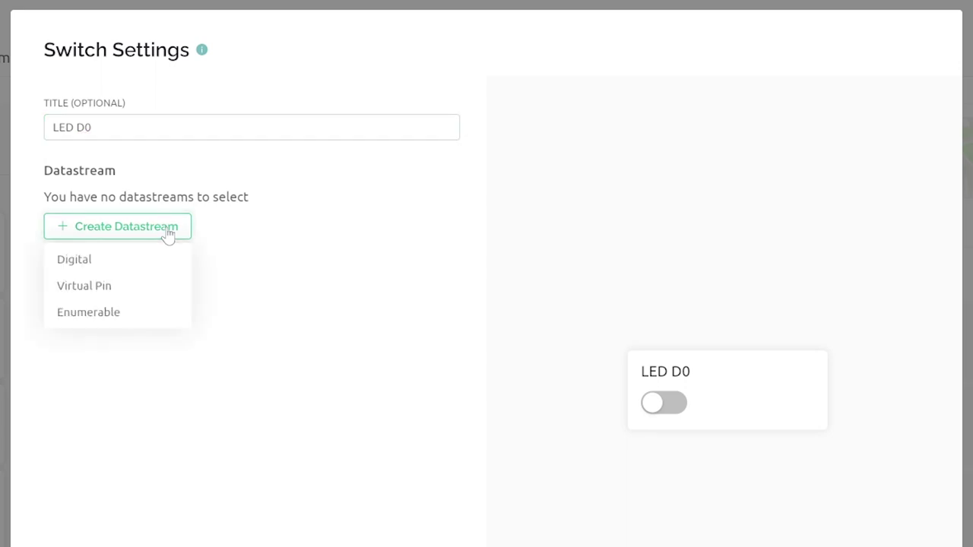
{"action": "left_click", "coordinate": [118, 262]}
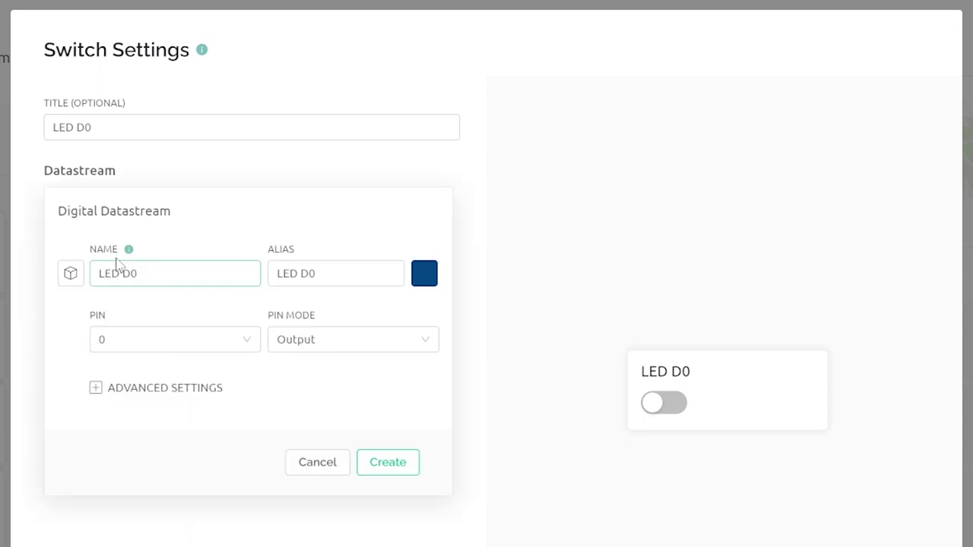
Browse the digital pin list, then discard the Digital Datastream form without choosing a pin.
{"action": "left_click", "coordinate": [246, 337]}
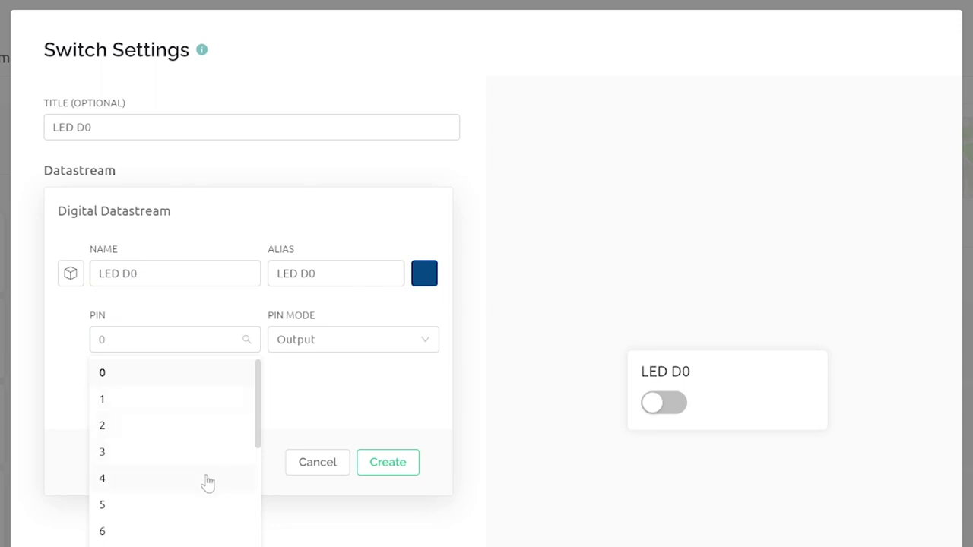
{"action": "scroll", "coordinate": [207, 479], "scroll_direction": "down", "scroll_amount": 5}
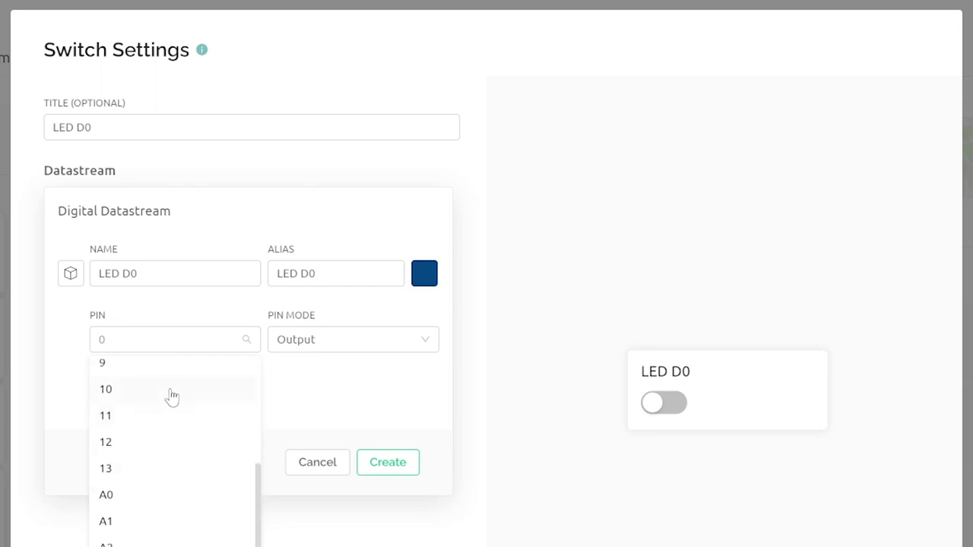
{"action": "scroll", "coordinate": [144, 477], "scroll_direction": "down", "scroll_amount": 1}
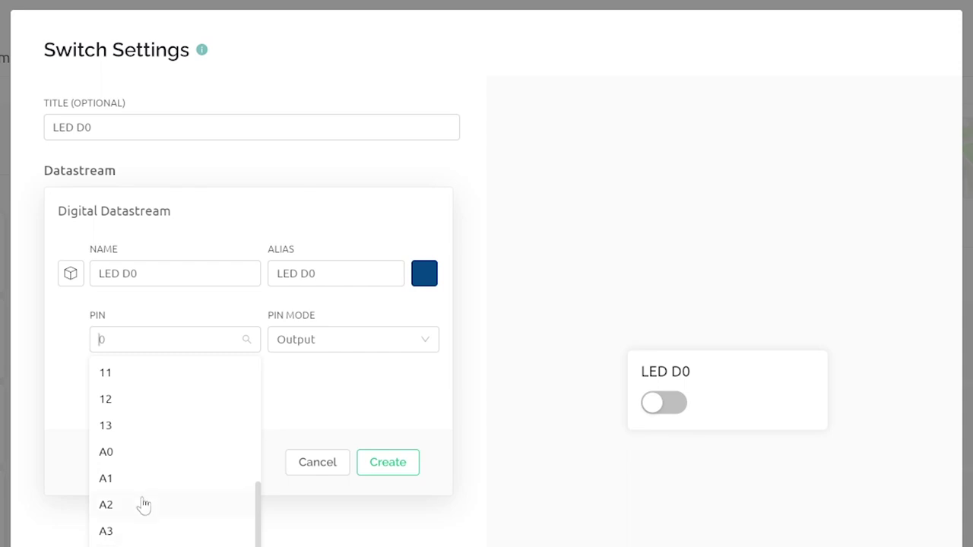
{"action": "scroll", "coordinate": [145, 507], "scroll_direction": "up", "scroll_amount": 5}
{"action": "scroll", "coordinate": [150, 504], "scroll_direction": "down", "scroll_amount": 2}
{"action": "scroll", "coordinate": [150, 503], "scroll_direction": "down", "scroll_amount": 2}
{"action": "scroll", "coordinate": [151, 503], "scroll_direction": "up", "scroll_amount": 3}
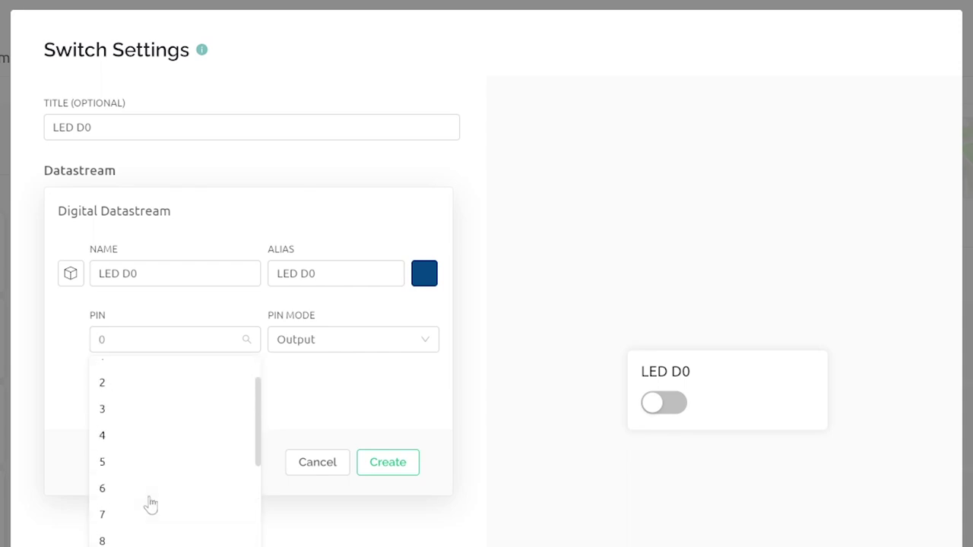
{"action": "scroll", "coordinate": [150, 503], "scroll_direction": "up", "scroll_amount": 1}
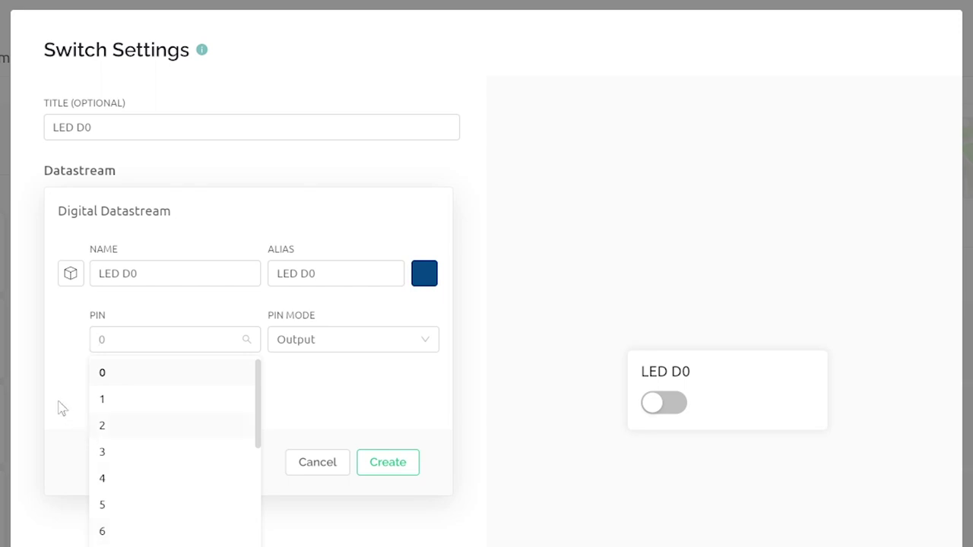
{"action": "left_click", "coordinate": [63, 409]}
{"action": "key", "text": "Escape"}
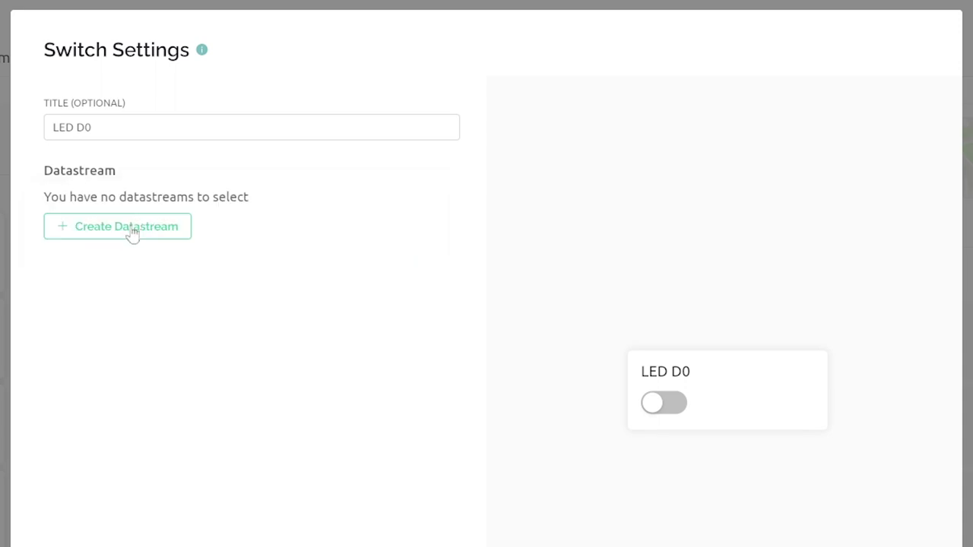
Create a Virtual Pin datastream 'LED D0' on V0 for the first switch.
{"action": "left_click", "coordinate": [132, 234]}
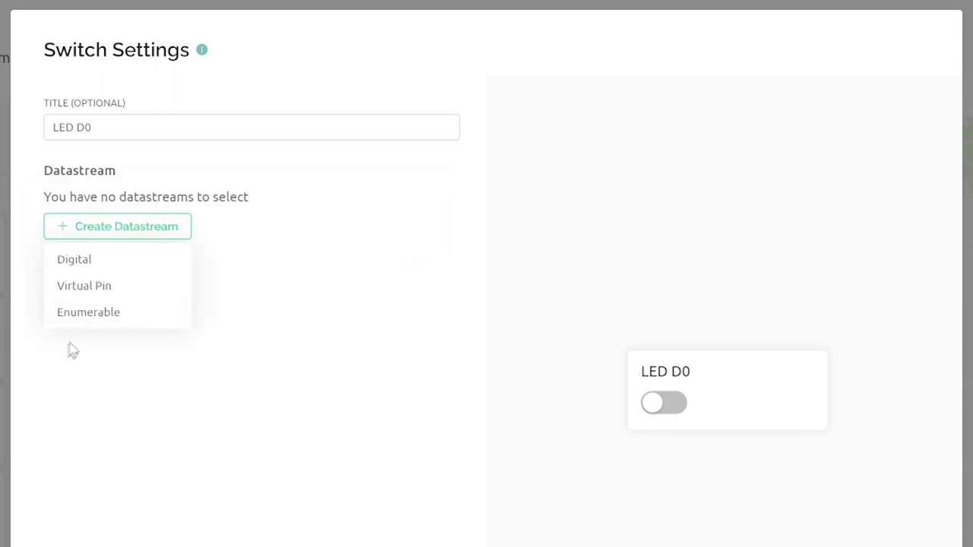
{"action": "left_click", "coordinate": [83, 287]}
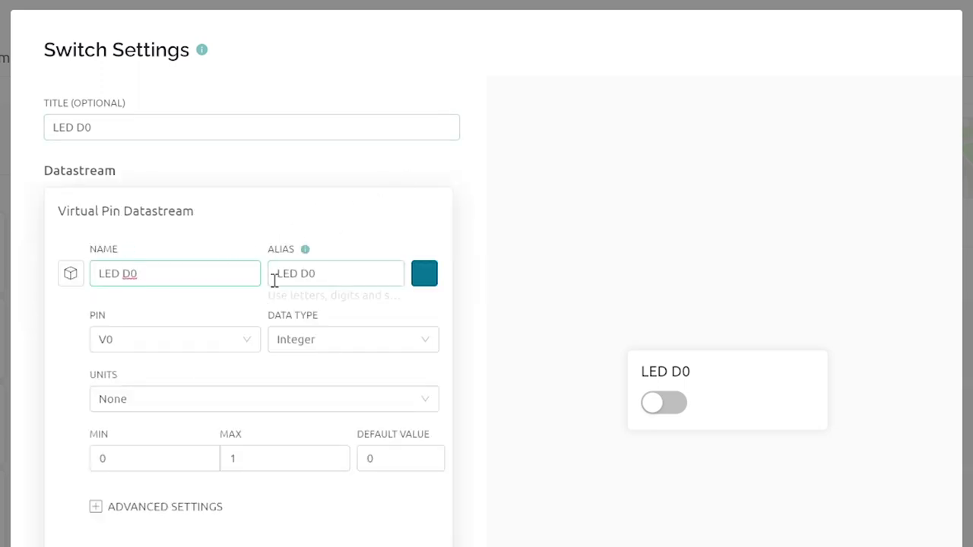
{"action": "left_click", "coordinate": [250, 339]}
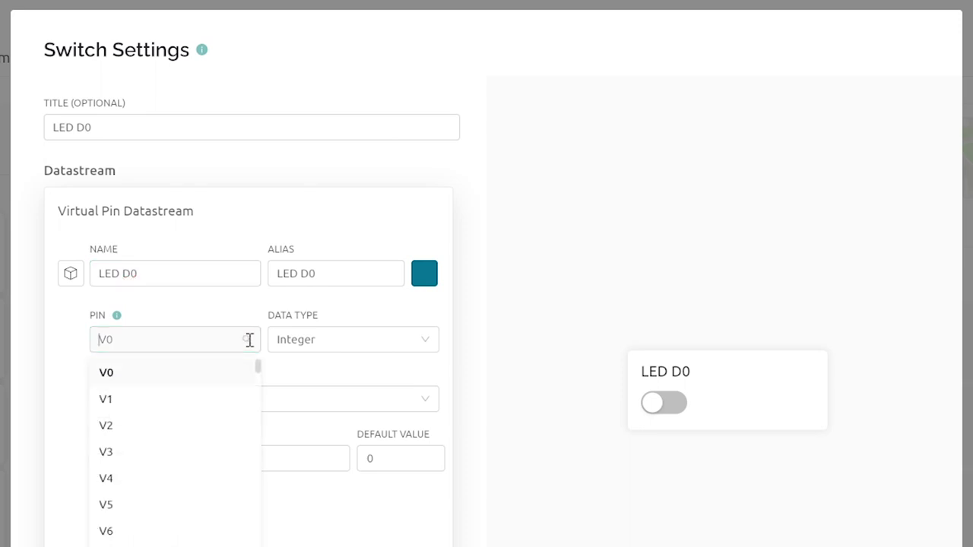
{"action": "left_click", "coordinate": [227, 342]}
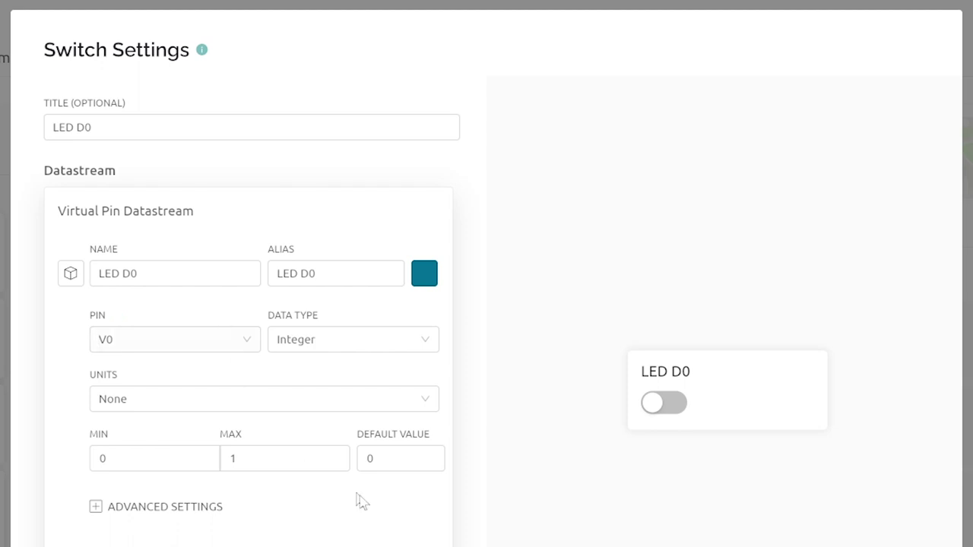
{"action": "key", "text": "Return"}
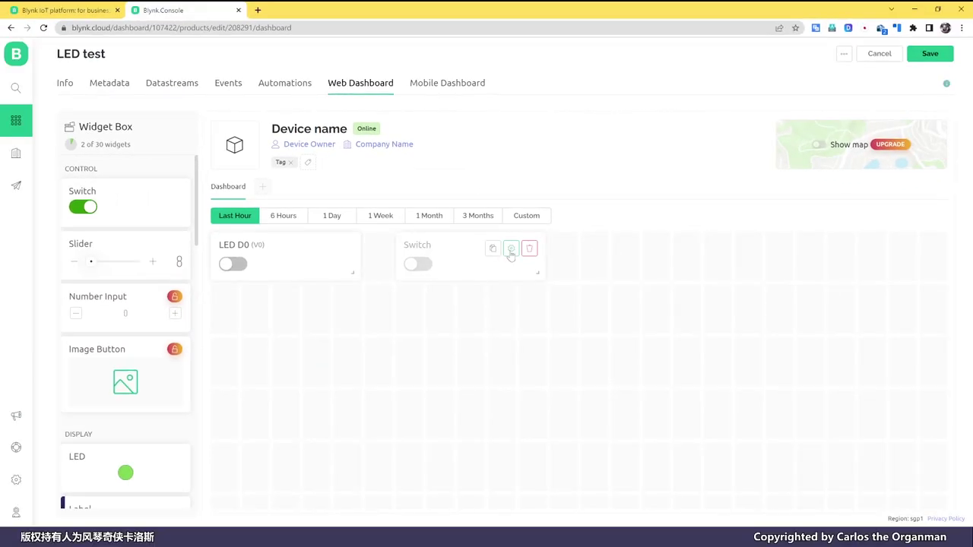
Retitle the second switch to 'LED D4'.
{"action": "left_click", "coordinate": [511, 251]}
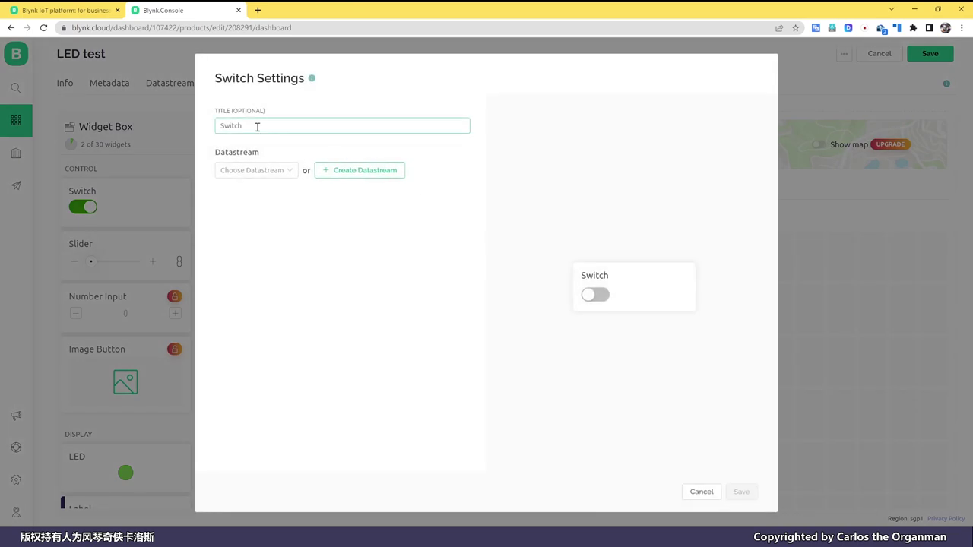
{"action": "left_click_drag", "start_coordinate": [256, 126], "coordinate": [162, 126]}
{"action": "type", "text": "LED D4"}
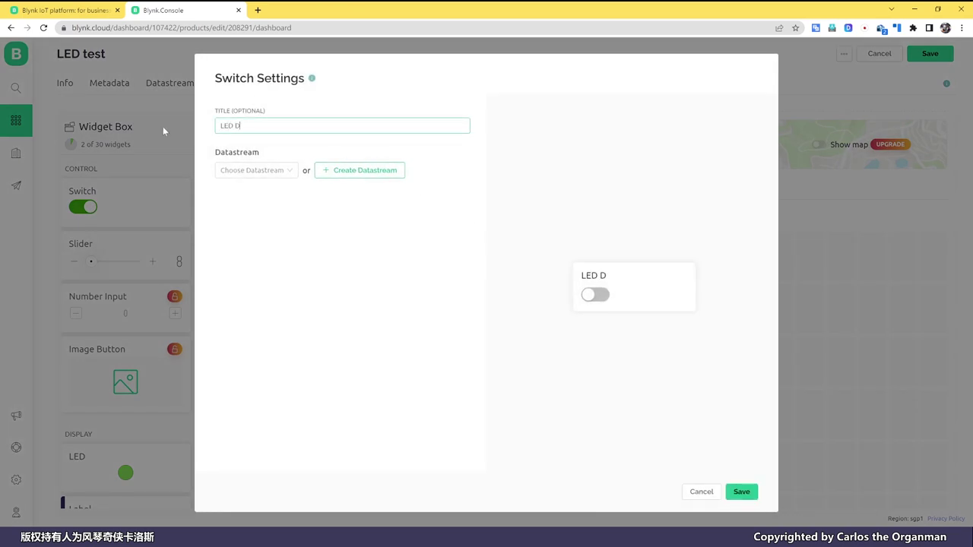
Create a Virtual Pin datastream on V4 for LED D4 and save the switch.
{"action": "left_click", "coordinate": [387, 173]}
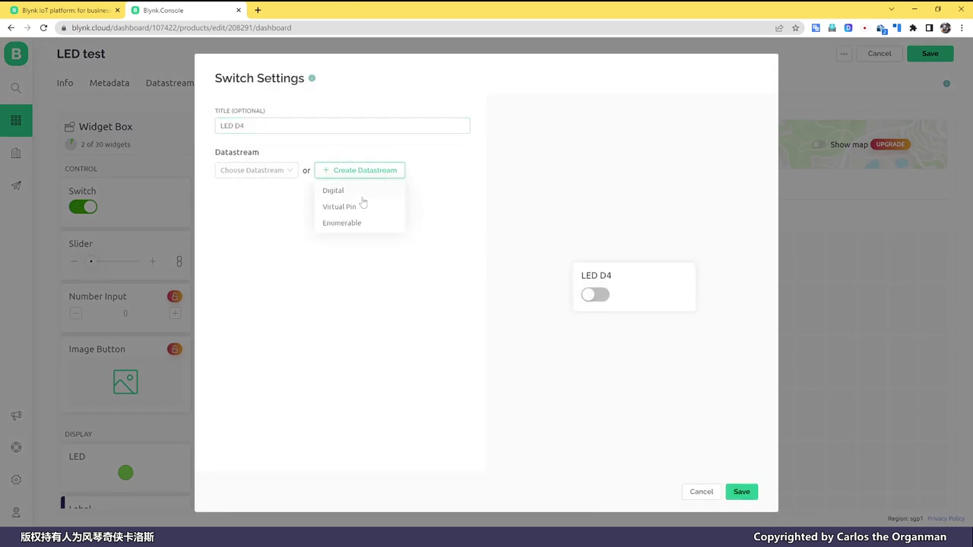
{"action": "left_click", "coordinate": [356, 208]}
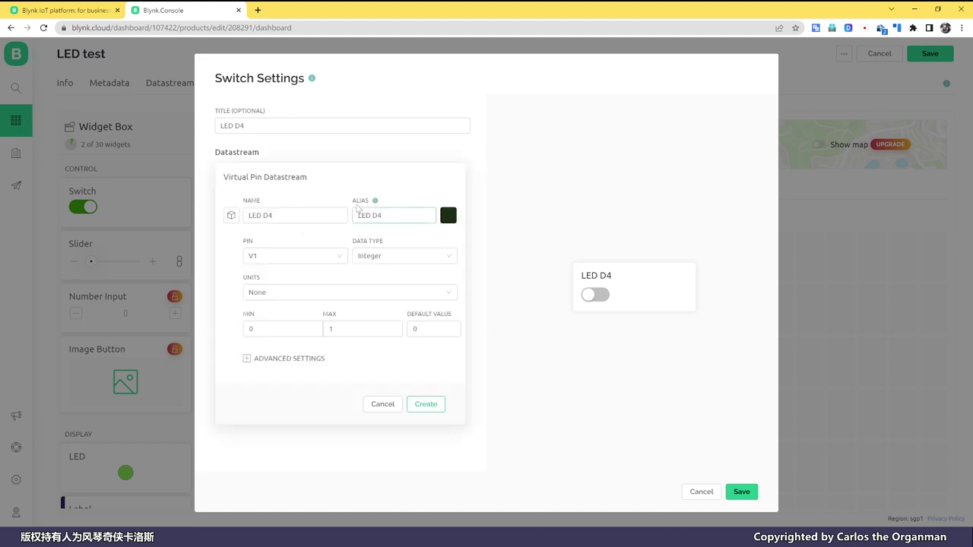
{"action": "left_click", "coordinate": [340, 255]}
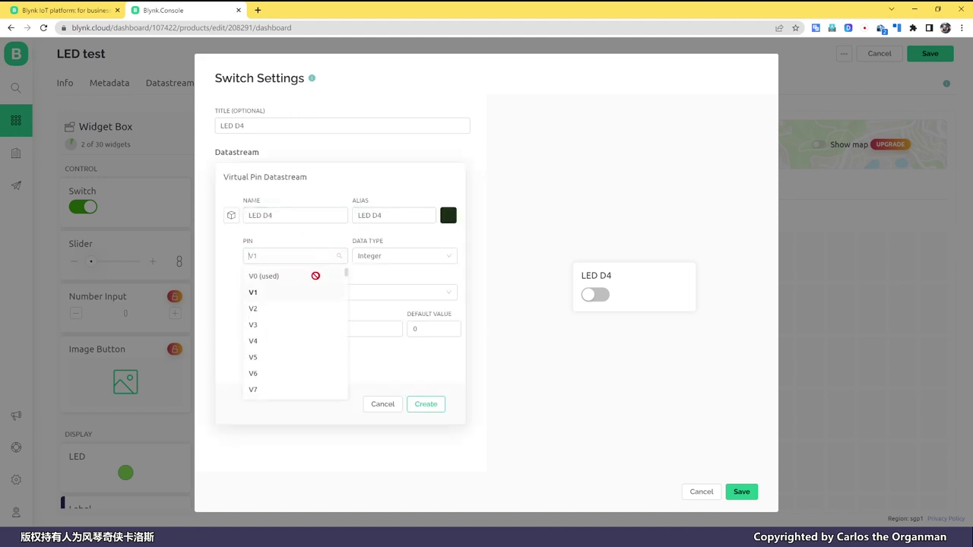
{"action": "left_click", "coordinate": [265, 297]}
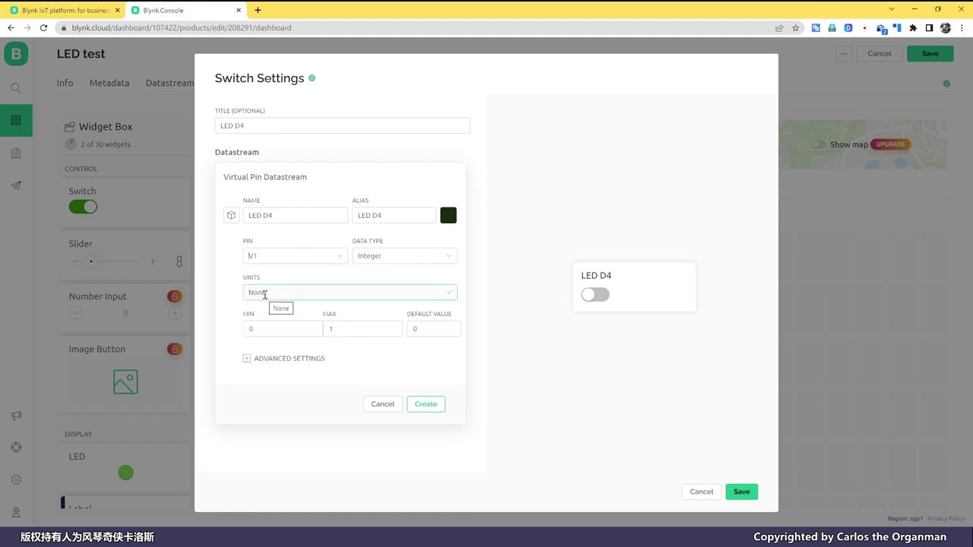
{"action": "left_click", "coordinate": [339, 257]}
{"action": "left_click", "coordinate": [272, 339]}
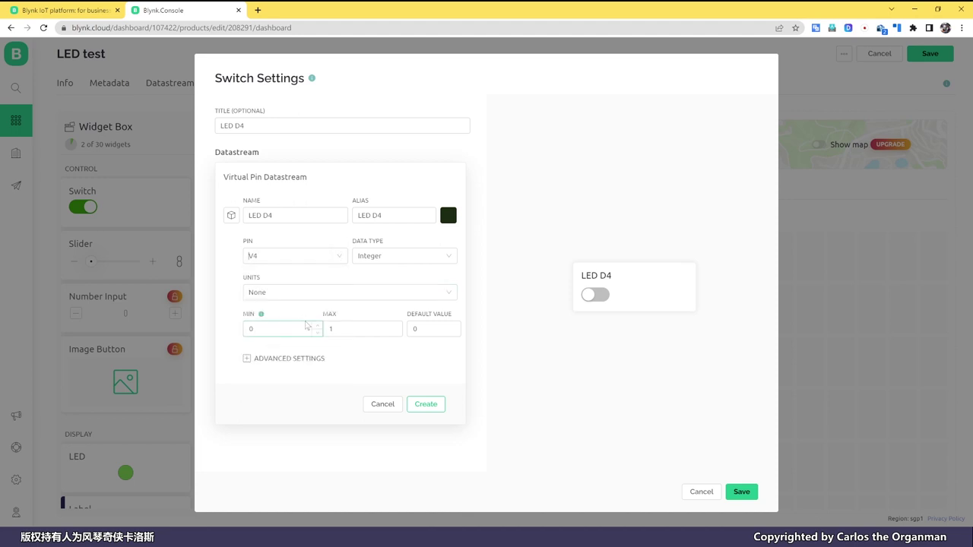
{"action": "left_click", "coordinate": [427, 409]}
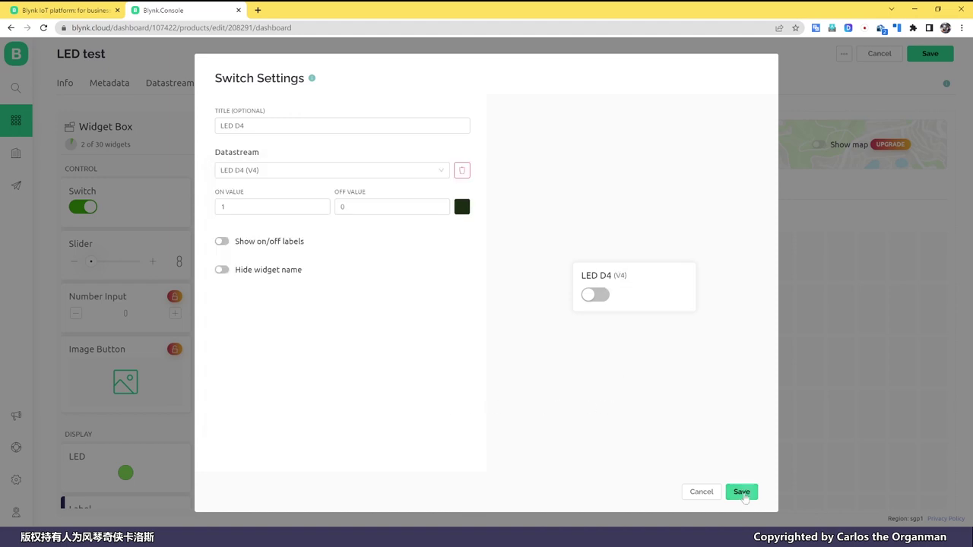
{"action": "left_click", "coordinate": [741, 492]}
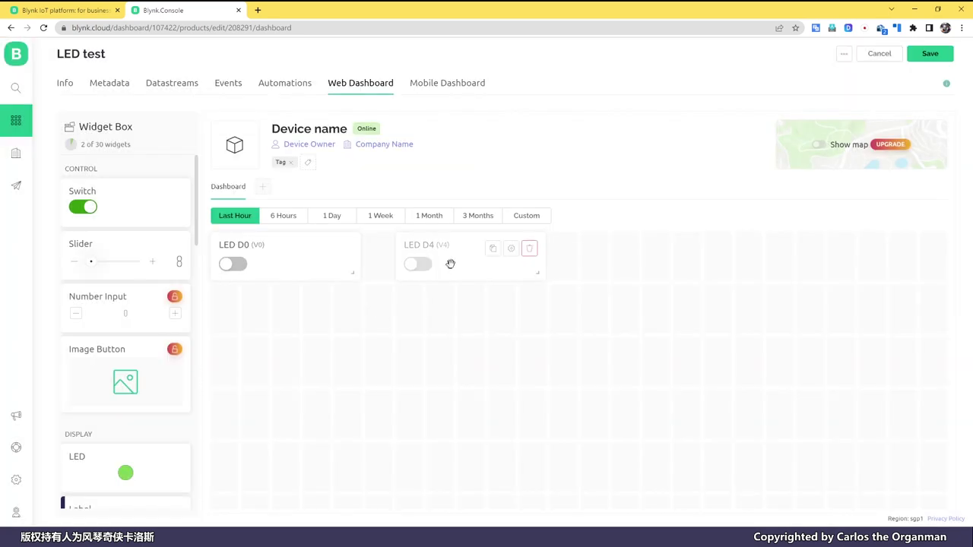
Move LED D4 into the first row beside LED D0 and review the Datastreams list.
{"action": "left_click_drag", "start_coordinate": [452, 264], "coordinate": [449, 342]}
{"action": "mouse_move", "coordinate": [308, 266]}
{"action": "left_mouse_down"}
{"action": "mouse_move", "coordinate": [487, 278]}
{"action": "mouse_move", "coordinate": [292, 264]}
{"action": "left_mouse_up"}
{"action": "left_click_drag", "start_coordinate": [437, 343], "coordinate": [447, 278]}
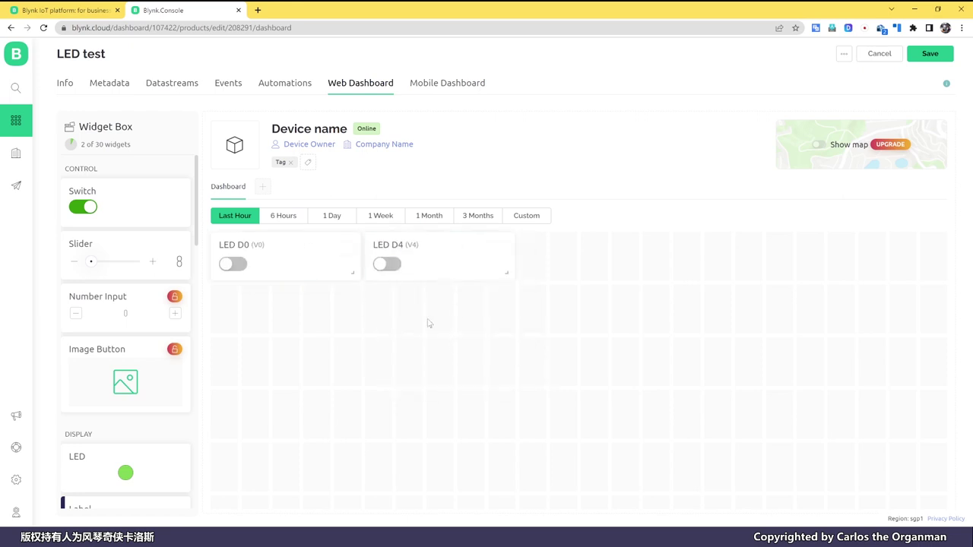
{"action": "left_click", "coordinate": [175, 83]}
Save the template and toggle the LED D0 and LED D4 switches on and off several times.
{"action": "left_click", "coordinate": [927, 58]}
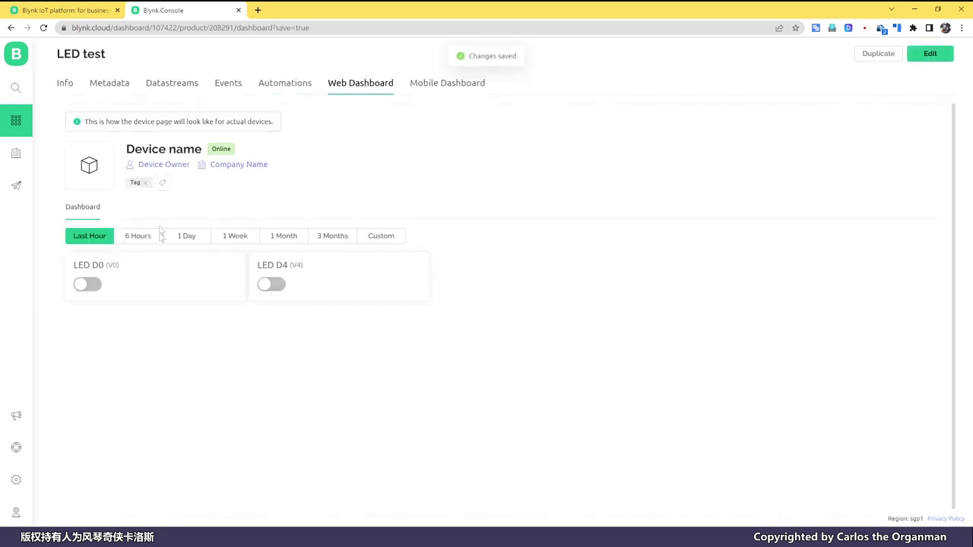
{"action": "left_click", "coordinate": [85, 286]}
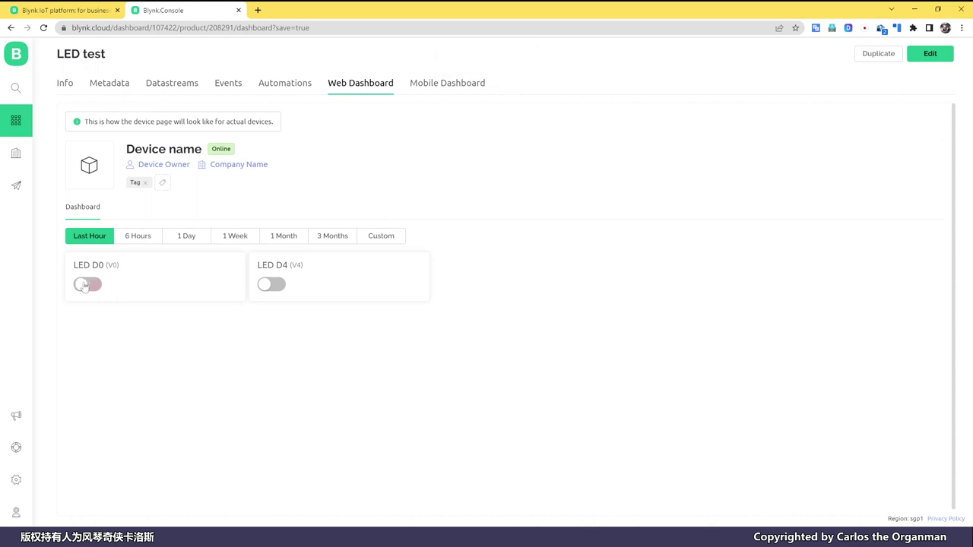
{"action": "left_click", "coordinate": [86, 287]}
{"action": "left_click", "coordinate": [86, 286]}
{"action": "left_click", "coordinate": [86, 286]}
{"action": "left_click", "coordinate": [283, 287]}
{"action": "left_click", "coordinate": [282, 286]}
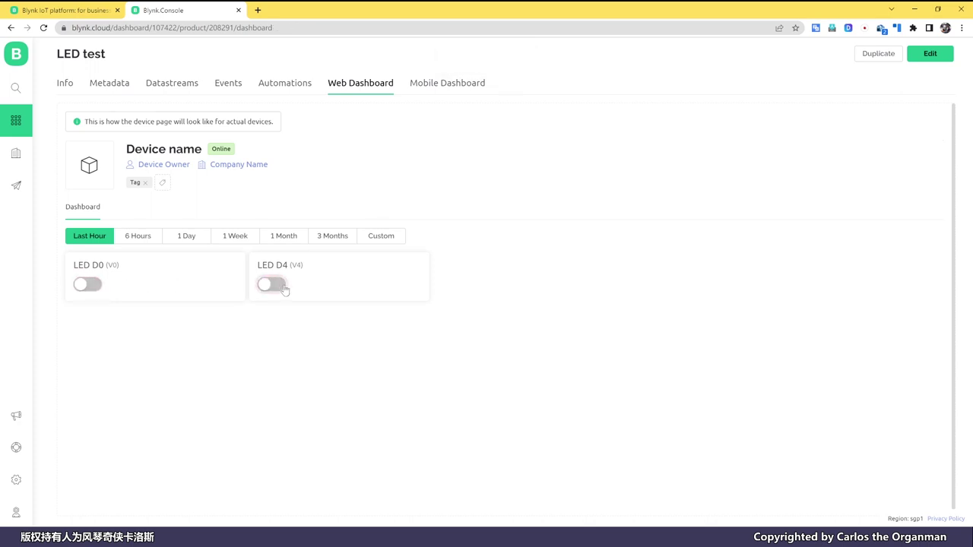
{"action": "left_click", "coordinate": [87, 286]}
{"action": "left_click", "coordinate": [88, 287]}
{"action": "left_click", "coordinate": [272, 288]}
{"action": "left_click", "coordinate": [272, 288]}
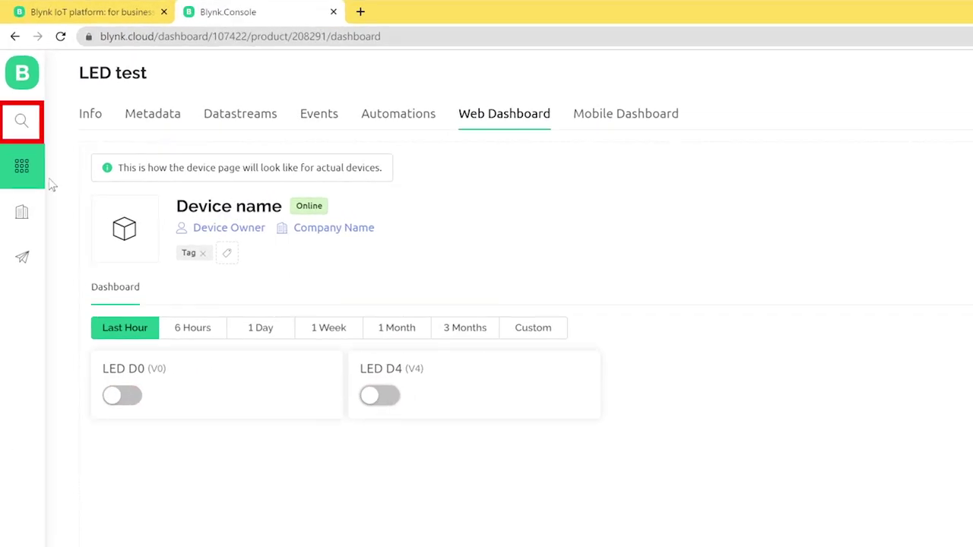
From the device list, create a new device from the 'LED test' template.
{"action": "left_click", "coordinate": [23, 124]}
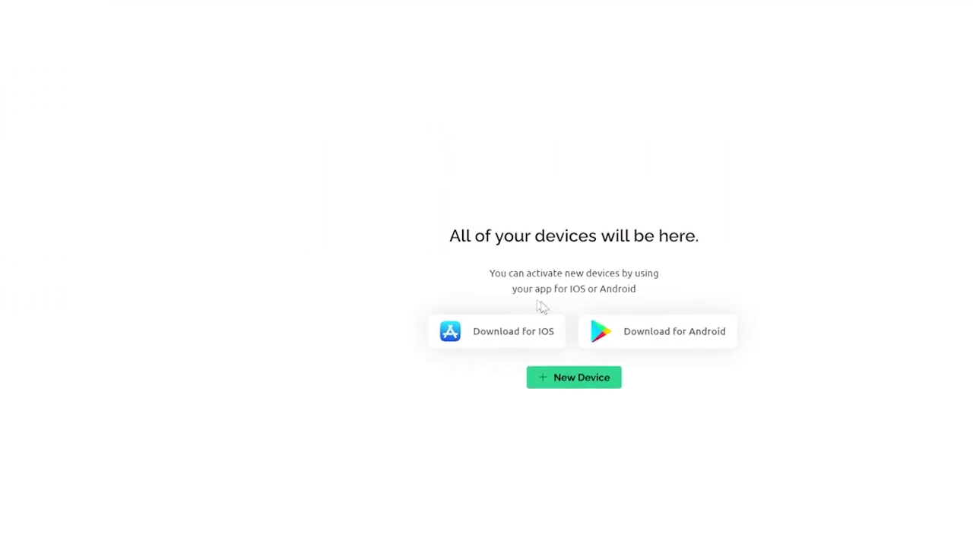
{"action": "left_click", "coordinate": [517, 356]}
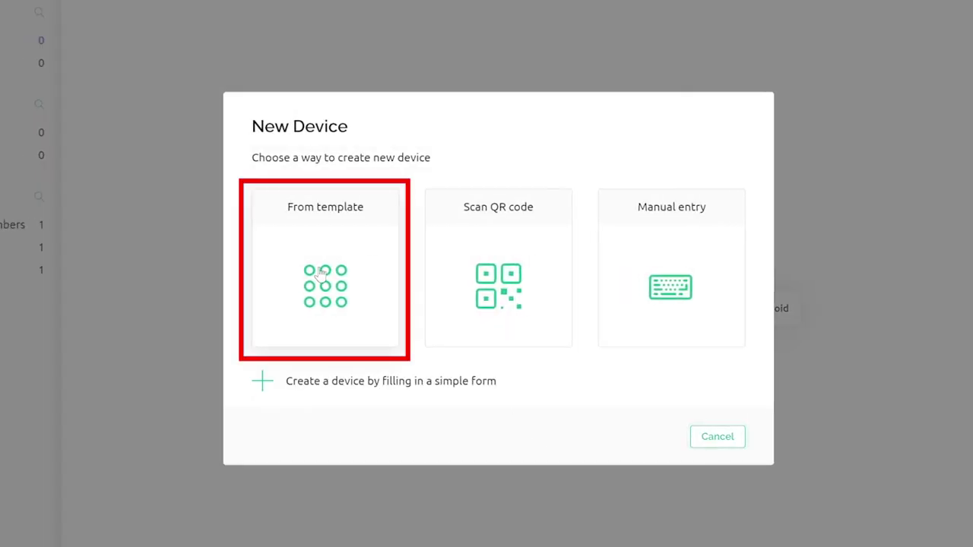
{"action": "left_click", "coordinate": [320, 273]}
{"action": "left_click", "coordinate": [359, 265]}
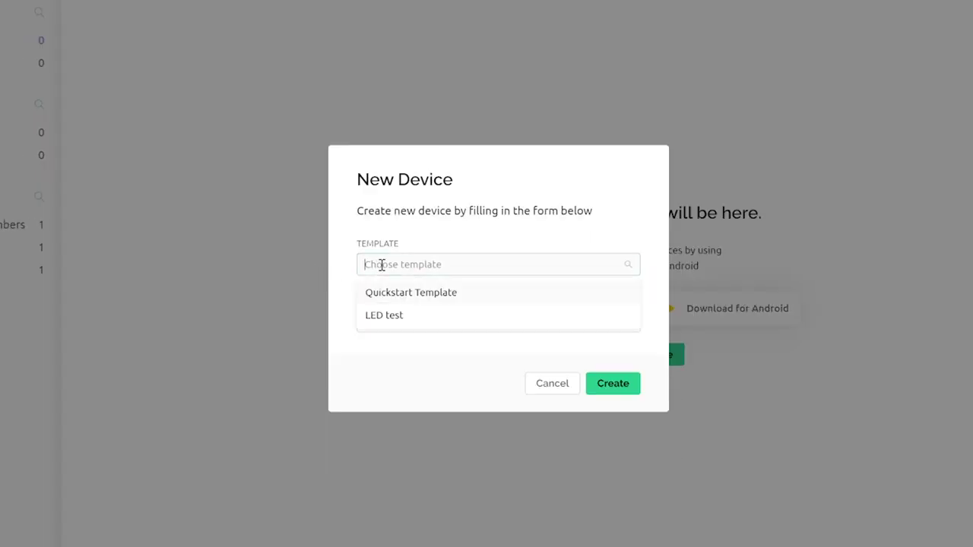
{"action": "left_click", "coordinate": [372, 318]}
{"action": "left_click", "coordinate": [600, 388]}
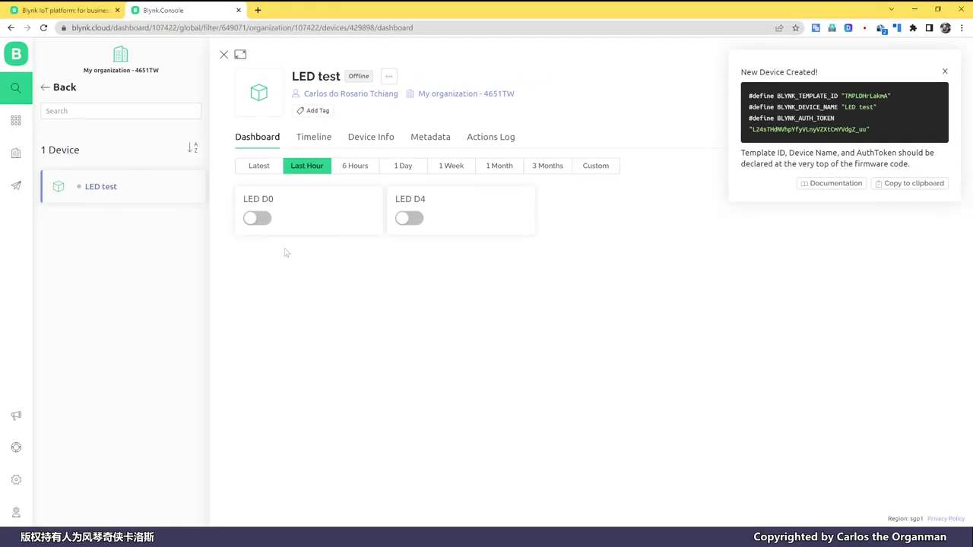
{"action": "left_click", "coordinate": [259, 219]}
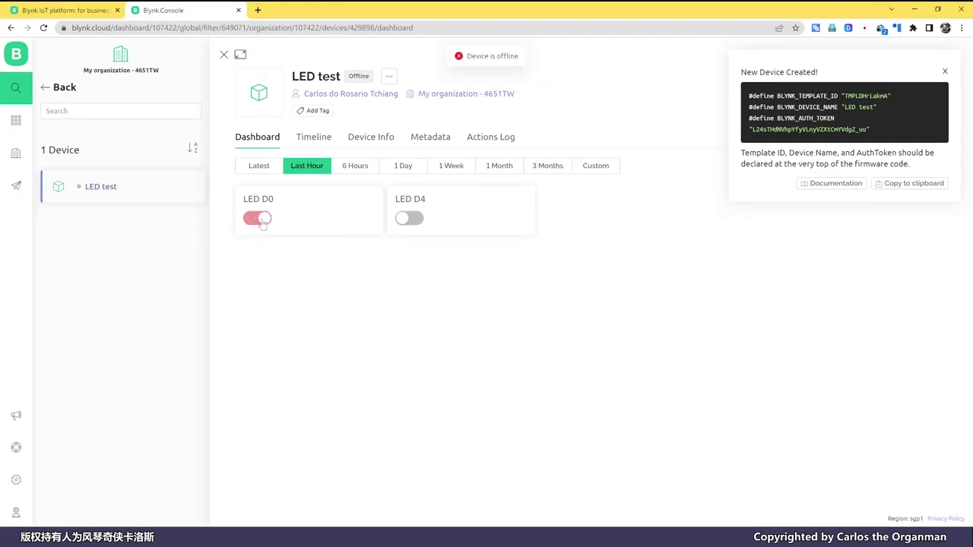
{"action": "left_click", "coordinate": [259, 219]}
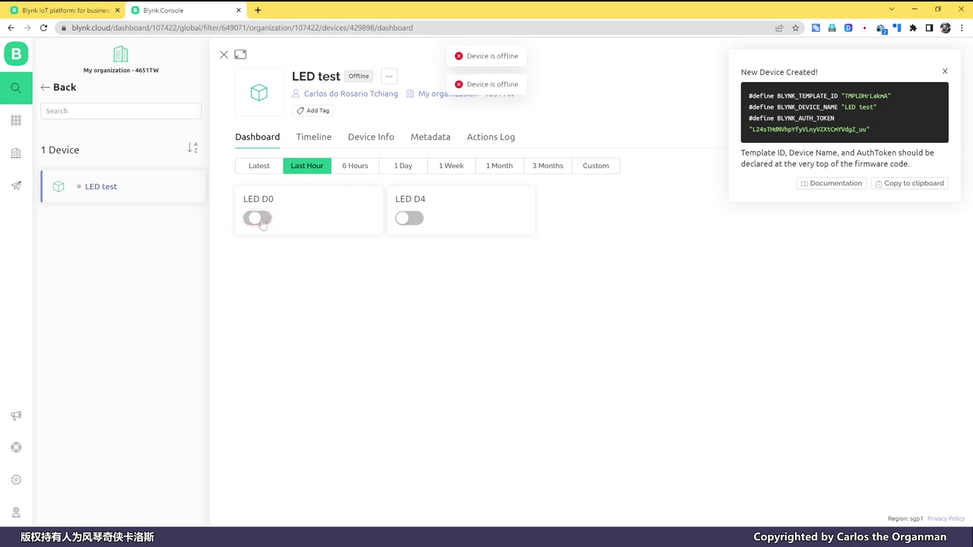
{"action": "left_click", "coordinate": [410, 219]}
{"action": "left_click", "coordinate": [418, 219]}
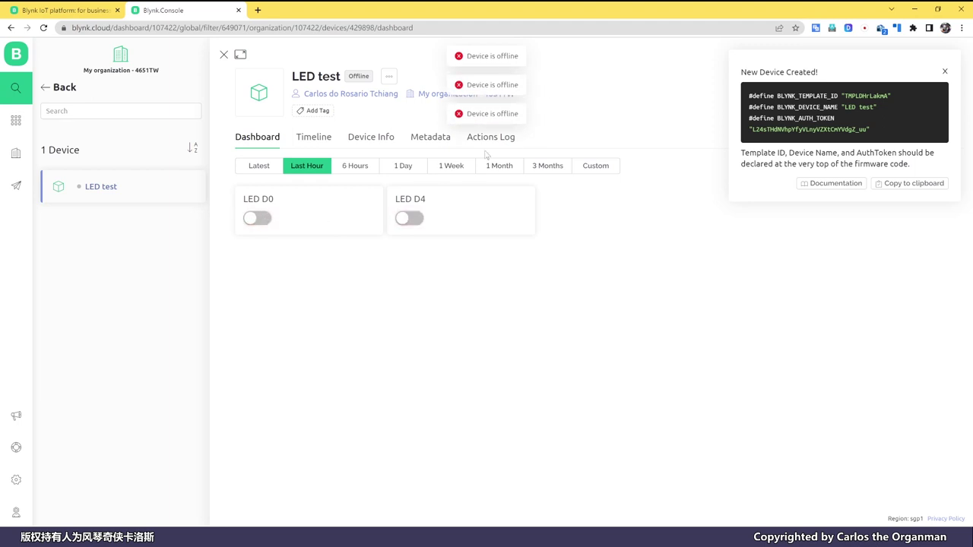
{"action": "left_click", "coordinate": [418, 220]}
{"action": "left_click", "coordinate": [418, 219]}
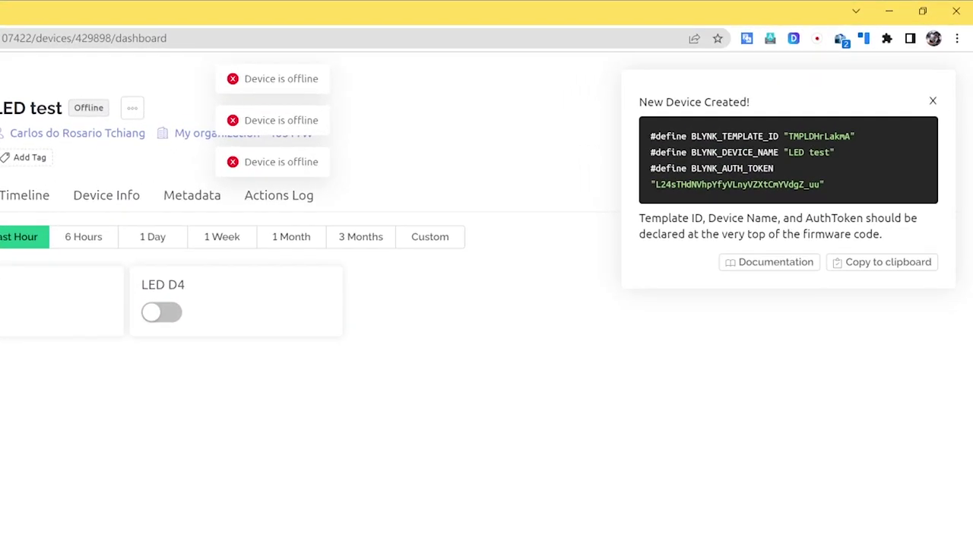
{"action": "left_click", "coordinate": [169, 320]}
{"action": "left_click", "coordinate": [171, 321]}
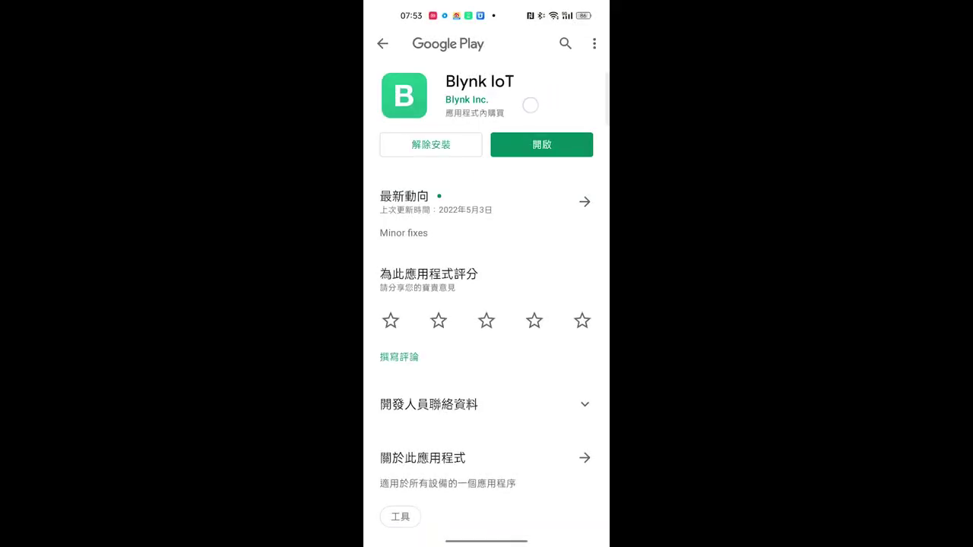
Launch Blynk IoT from Google Play and open the LED test device.
{"action": "scroll", "coordinate": [565, 95], "scroll_direction": "down", "scroll_amount": 3}
{"action": "scroll", "coordinate": [534, 245], "scroll_direction": "up", "scroll_amount": 3}
{"action": "scroll", "coordinate": [464, 135], "scroll_direction": "up", "scroll_amount": 1}
{"action": "left_click", "coordinate": [542, 145]}
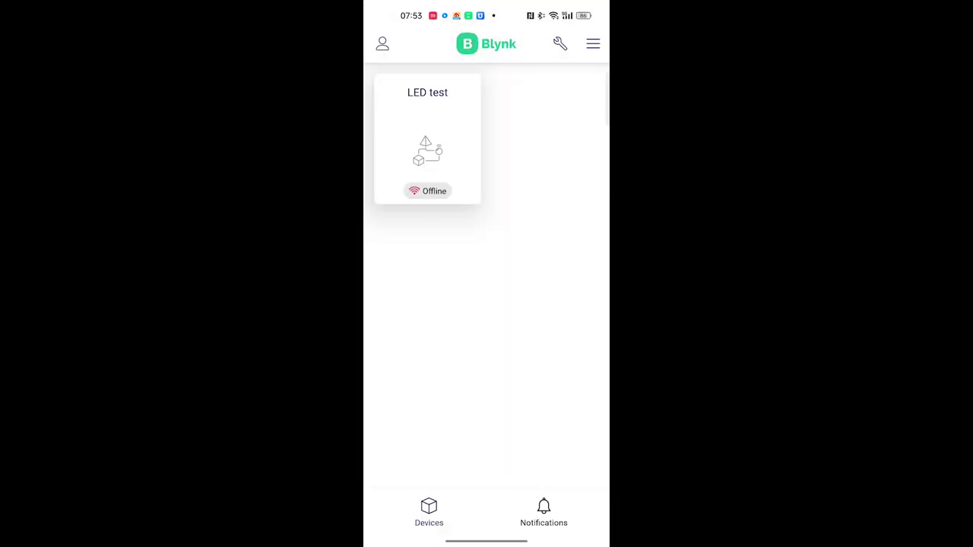
{"action": "left_click", "coordinate": [428, 140]}
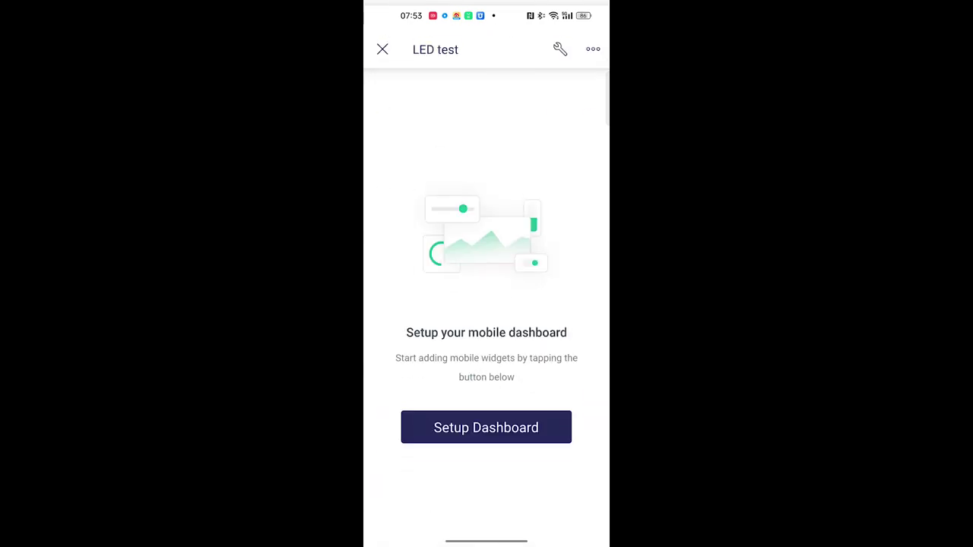
Review the LED test device's information, then enter Developer Mode on its mobile dashboard.
{"action": "left_click", "coordinate": [593, 44]}
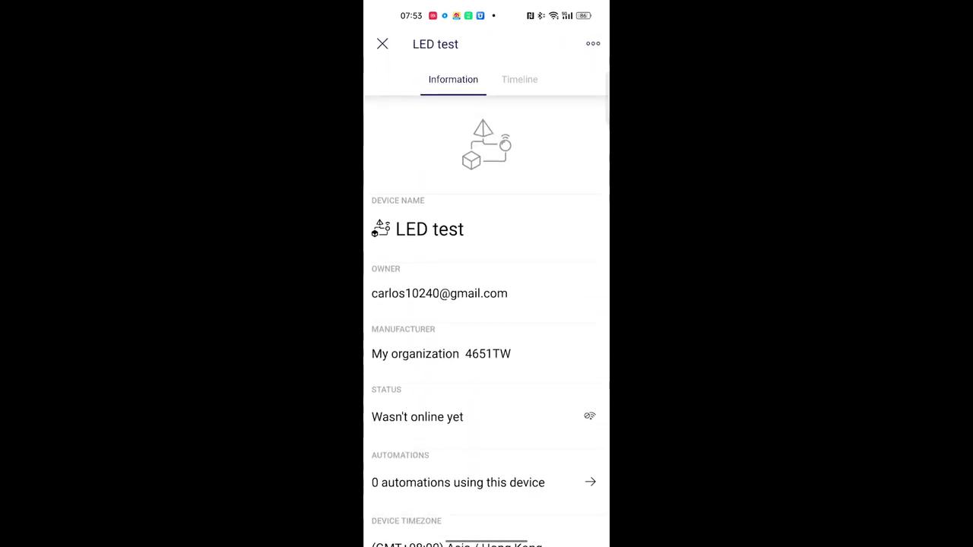
{"action": "scroll", "coordinate": [487, 304], "scroll_direction": "down", "scroll_amount": 1}
{"action": "left_click", "coordinate": [382, 43]}
{"action": "left_click", "coordinate": [559, 44]}
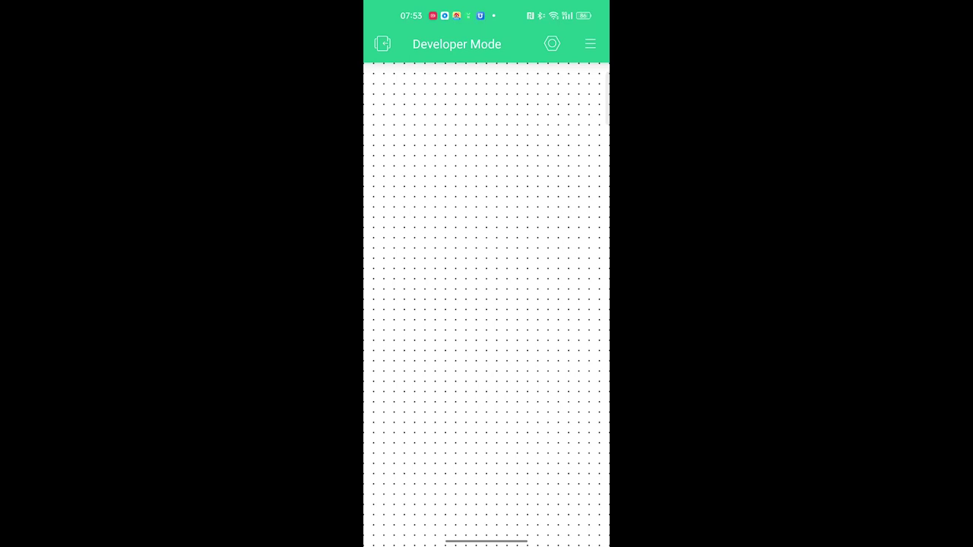
Add two Button widgets from the Widget Box to the mobile dashboard.
{"action": "left_click", "coordinate": [590, 43]}
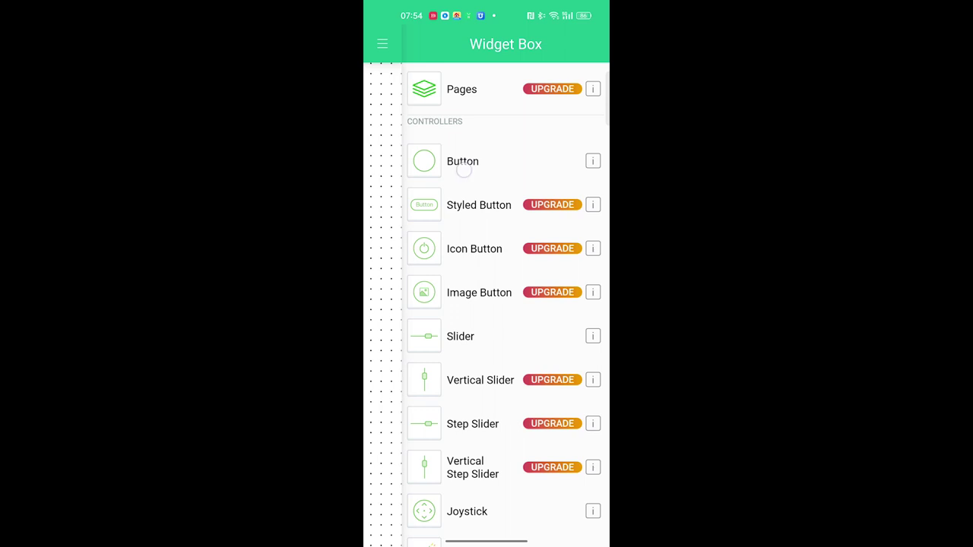
{"action": "scroll", "coordinate": [464, 170], "scroll_direction": "down", "scroll_amount": 1}
{"action": "left_click", "coordinate": [424, 149]}
{"action": "left_click", "coordinate": [590, 43]}
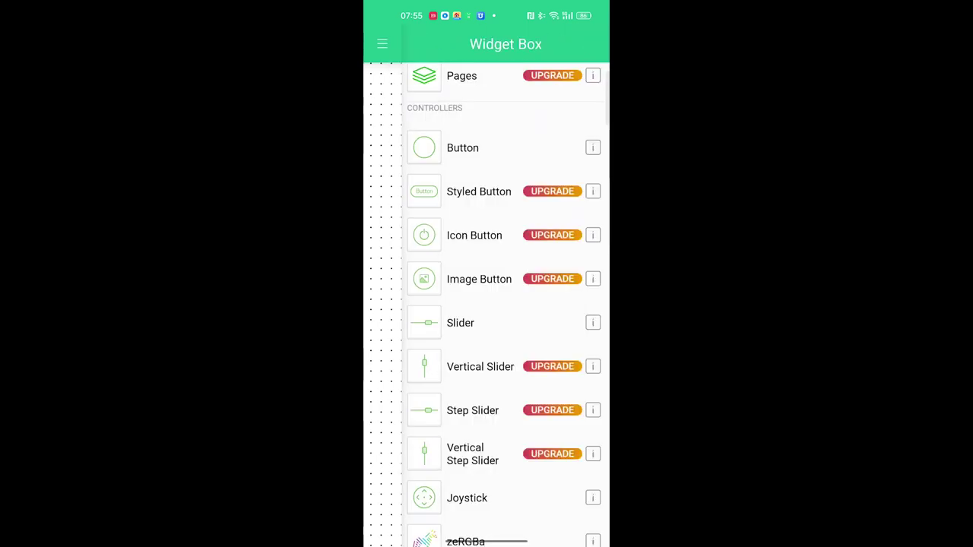
{"action": "left_click", "coordinate": [424, 149]}
Configure the first button with title LED D0, LED D0 datastream and SWITCH mode.
{"action": "left_click", "coordinate": [454, 93]}
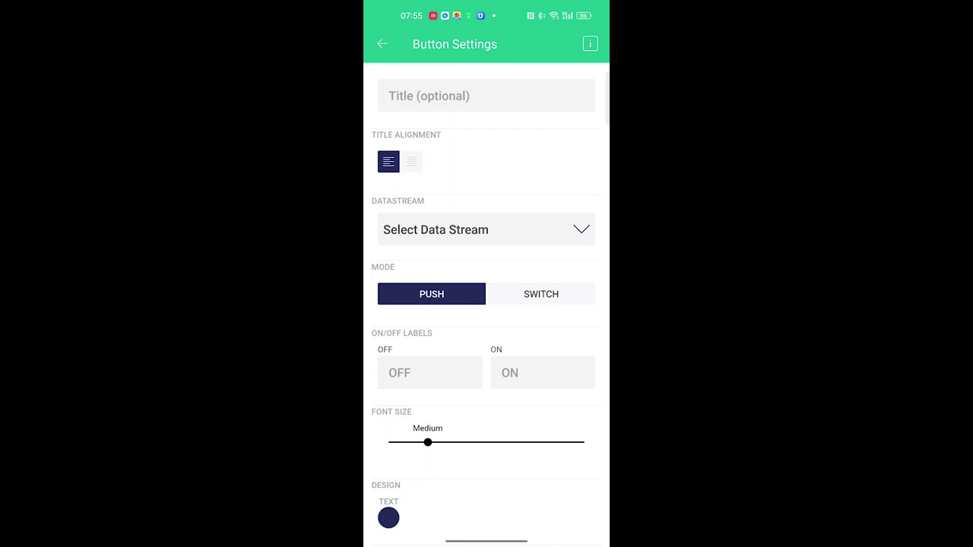
{"action": "left_click", "coordinate": [456, 229]}
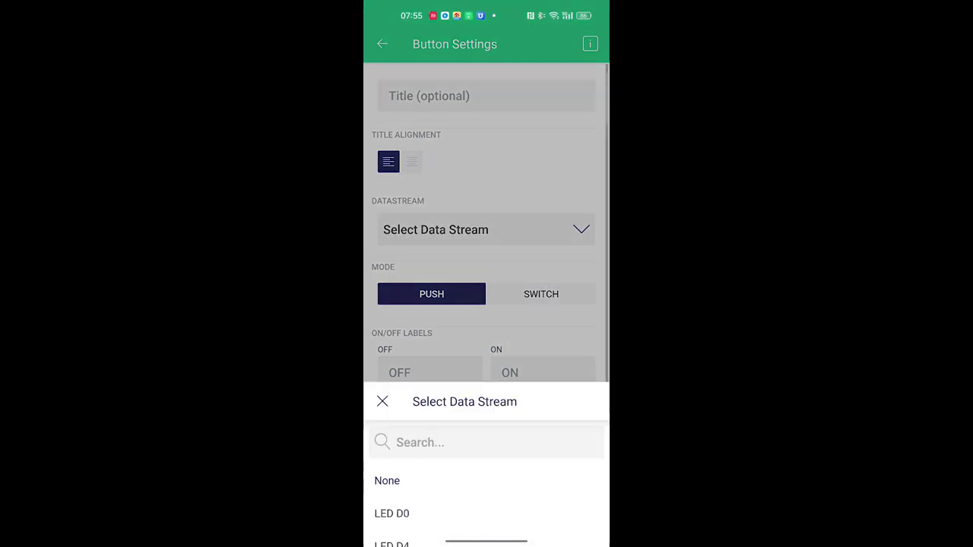
{"action": "left_click_drag", "start_coordinate": [423, 103], "coordinate": [422, 156]}
{"action": "left_click", "coordinate": [392, 208]}
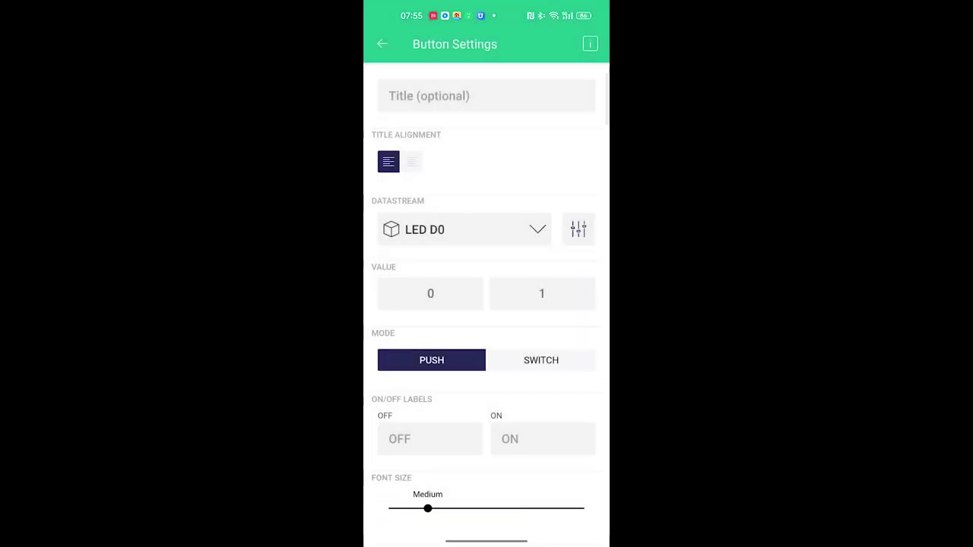
{"action": "left_click", "coordinate": [487, 95]}
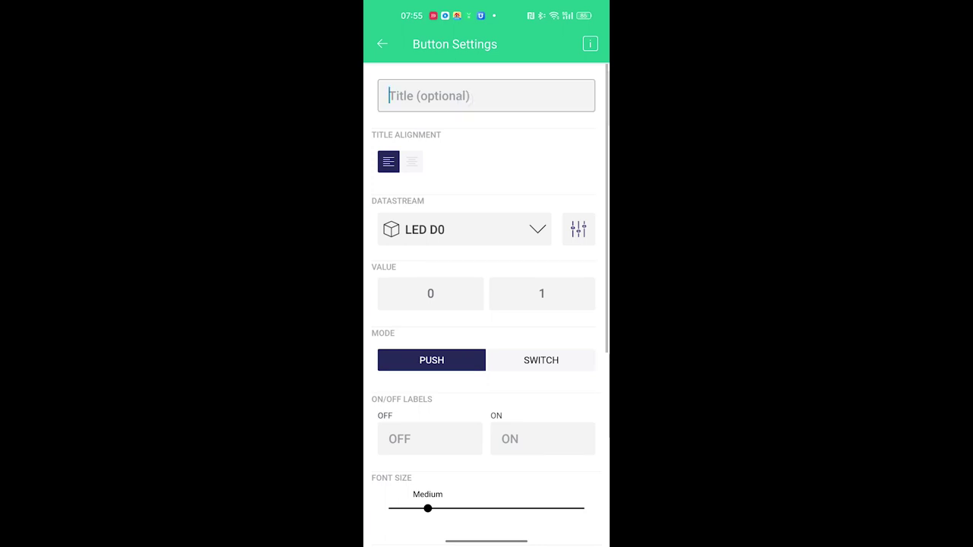
{"action": "type", "text": "LED D0"}
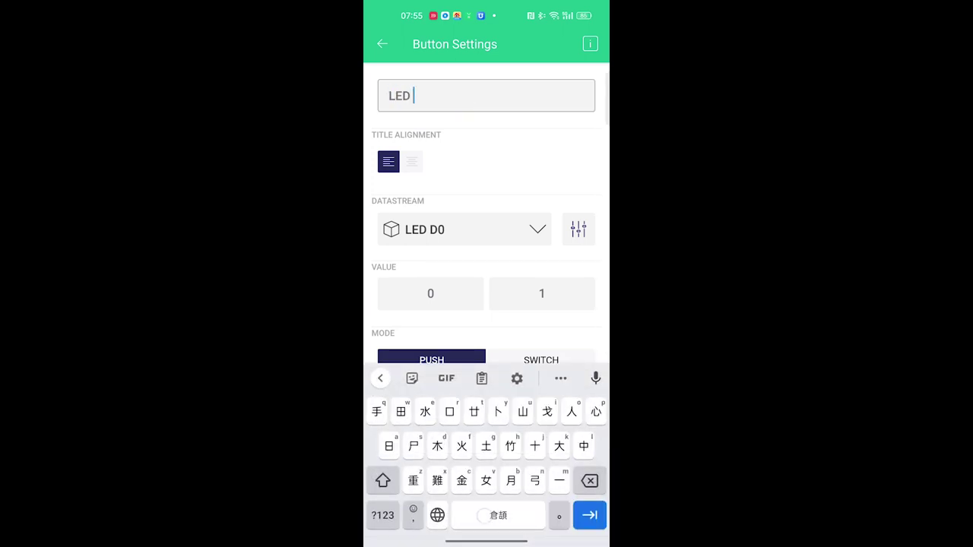
{"action": "key", "text": "Escape"}
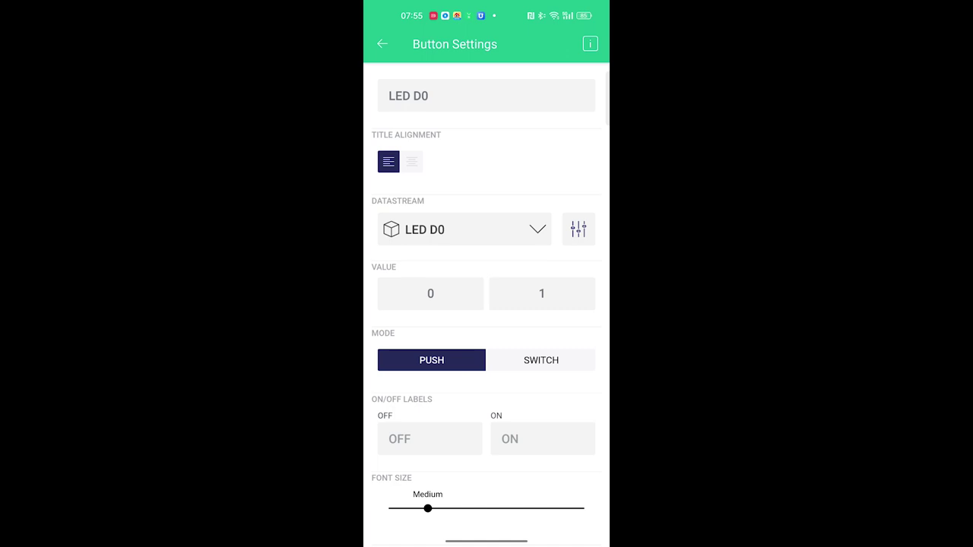
{"action": "left_click", "coordinate": [540, 361]}
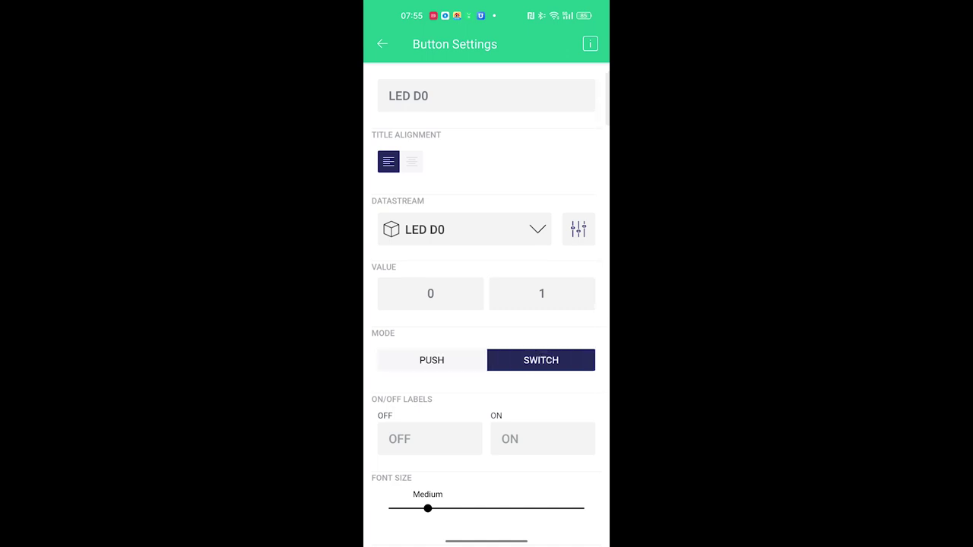
{"action": "left_click", "coordinate": [383, 44]}
Title the second button LED D4, set SWITCH mode, and move it toward mid-screen.
{"action": "left_click", "coordinate": [393, 100]}
{"action": "left_click", "coordinate": [486, 96]}
{"action": "type", "text": "LE"}
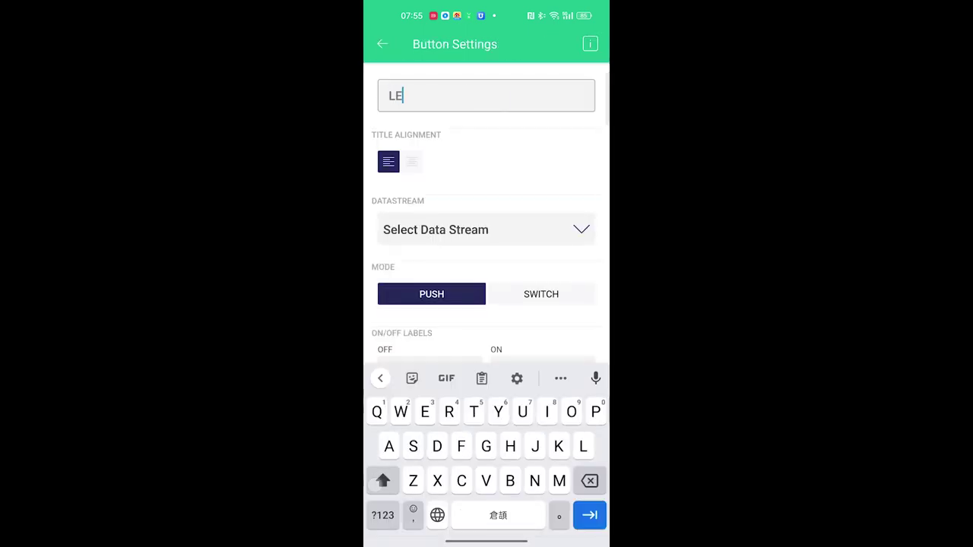
{"action": "type", "text": "D D4"}
{"action": "left_click", "coordinate": [549, 299]}
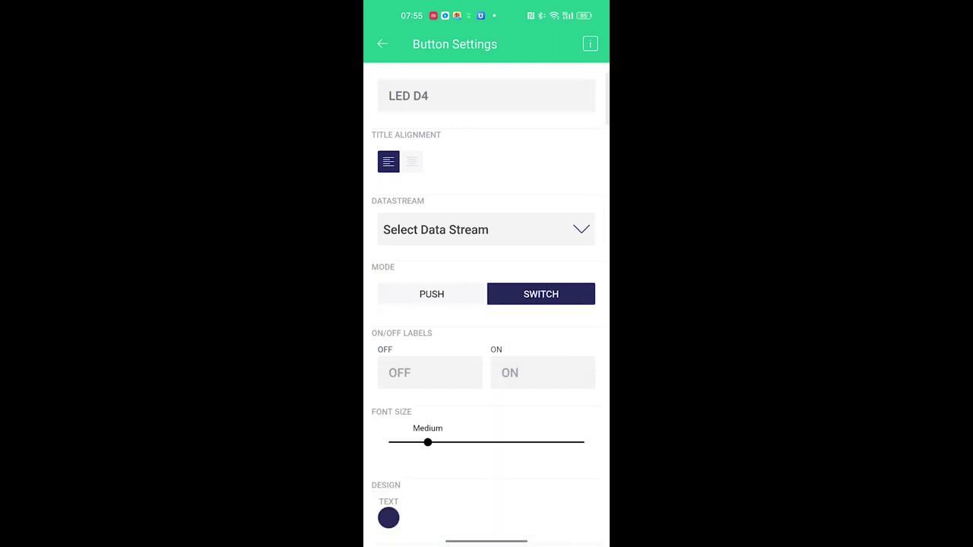
{"action": "left_click", "coordinate": [382, 44]}
{"action": "left_click_drag", "start_coordinate": [456, 101], "coordinate": [539, 221]}
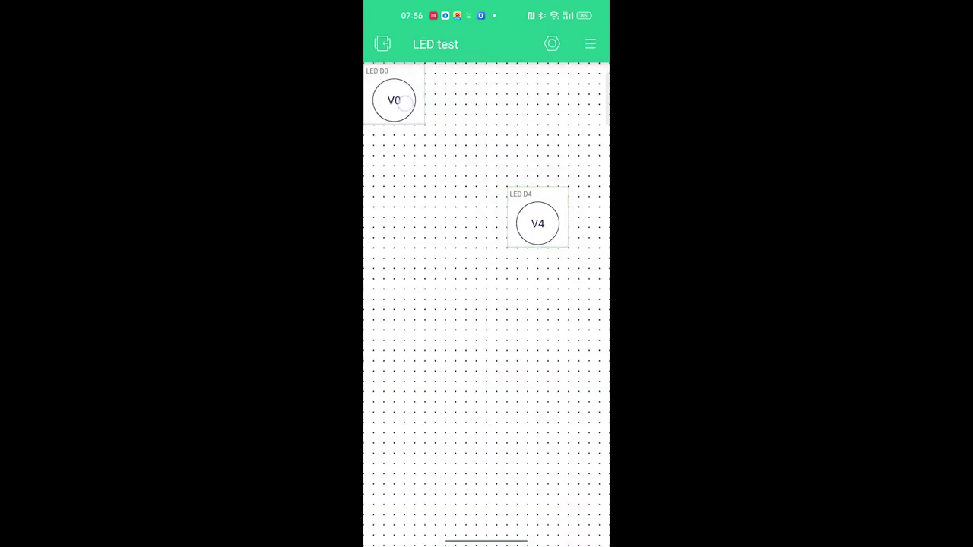
Place LED D0 beside LED D4, exit Developer Mode, and toggle LED D0 on and off.
{"action": "left_click_drag", "start_coordinate": [399, 105], "coordinate": [447, 219]}
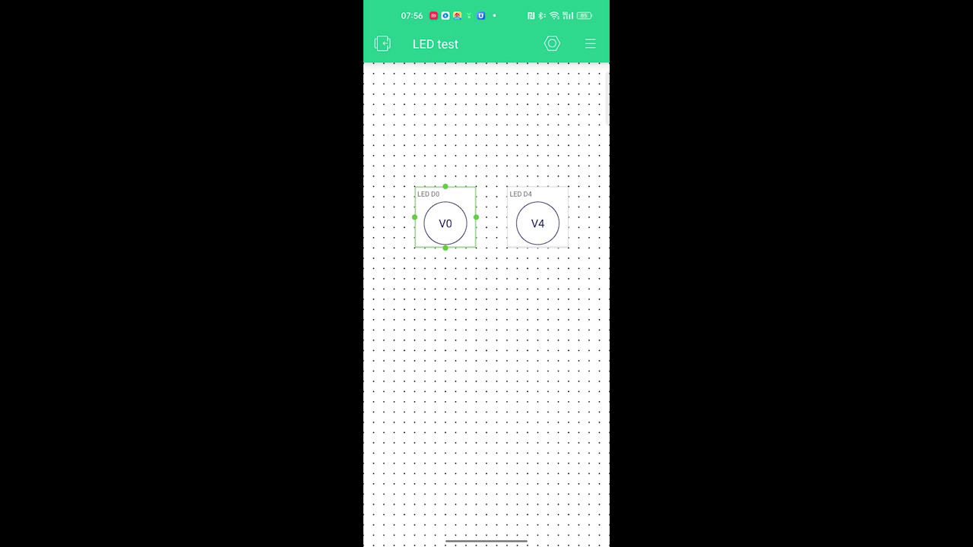
{"action": "left_click", "coordinate": [383, 43]}
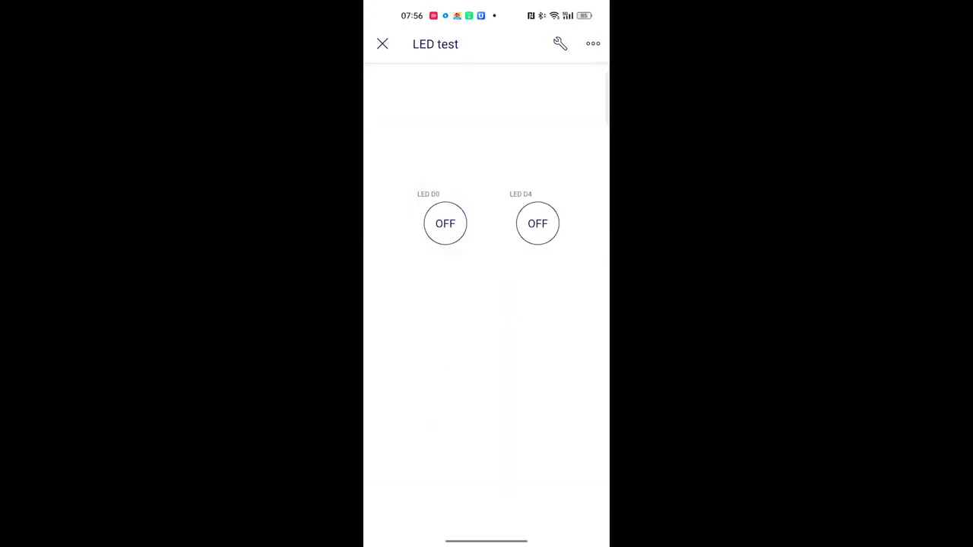
{"action": "left_click", "coordinate": [444, 223]}
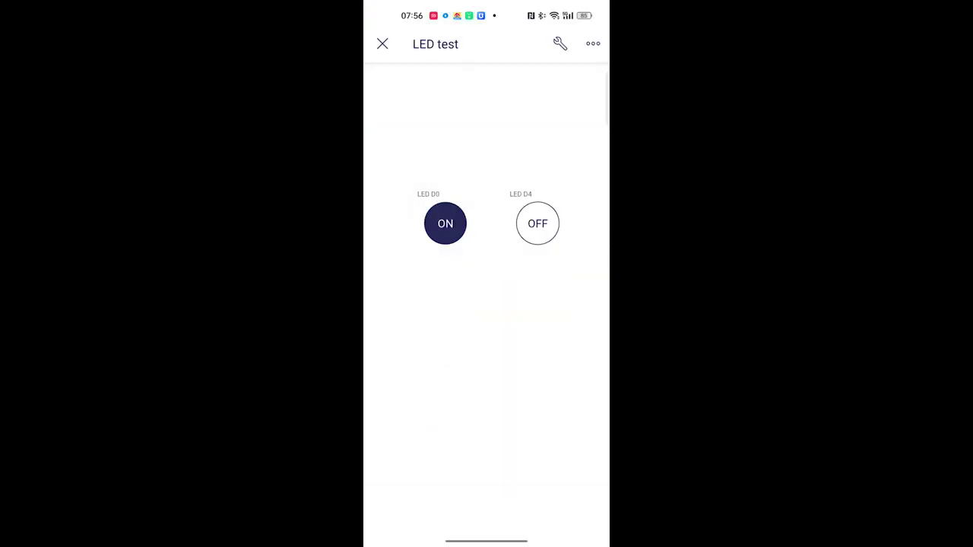
{"action": "left_click", "coordinate": [445, 223]}
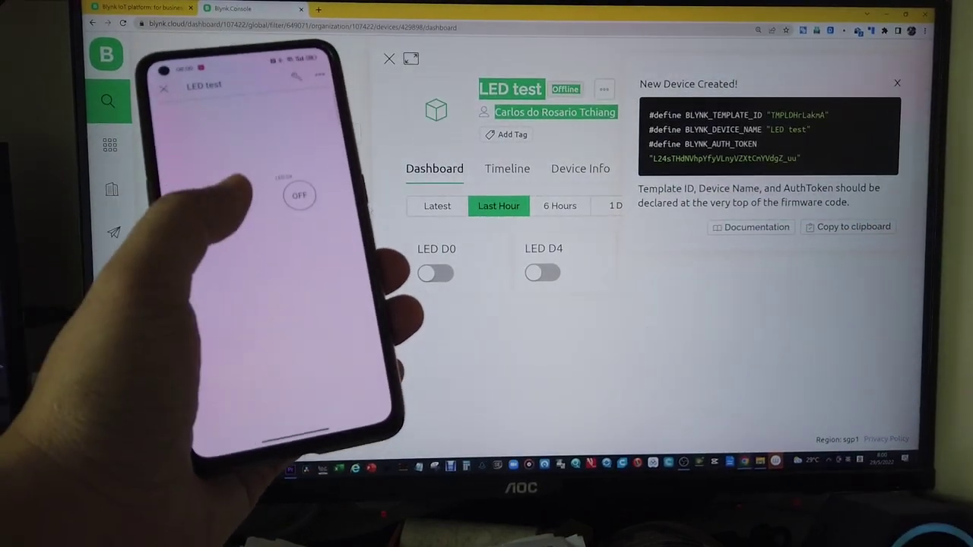
{"action": "left_click", "coordinate": [220, 206]}
{"action": "left_click", "coordinate": [221, 196]}
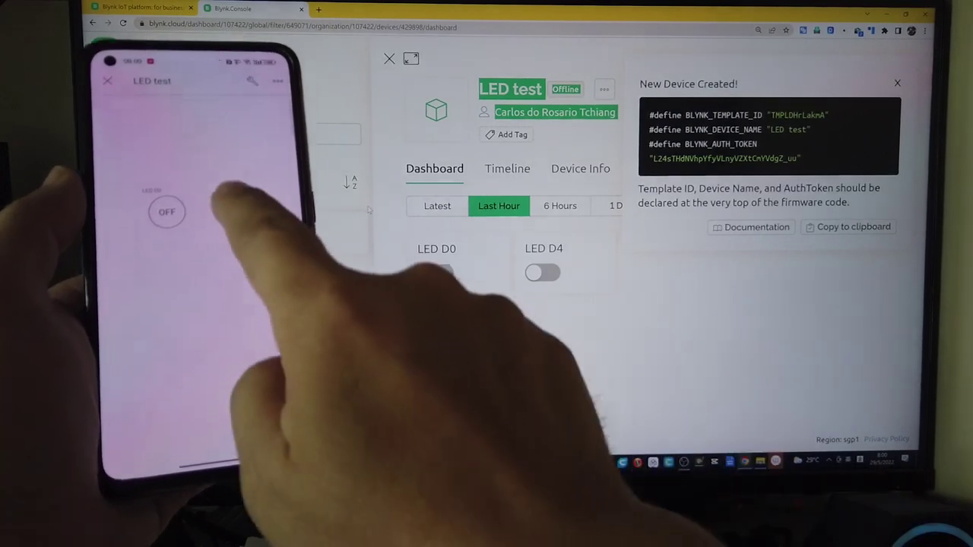
{"action": "left_click", "coordinate": [237, 221]}
{"action": "left_click", "coordinate": [238, 221]}
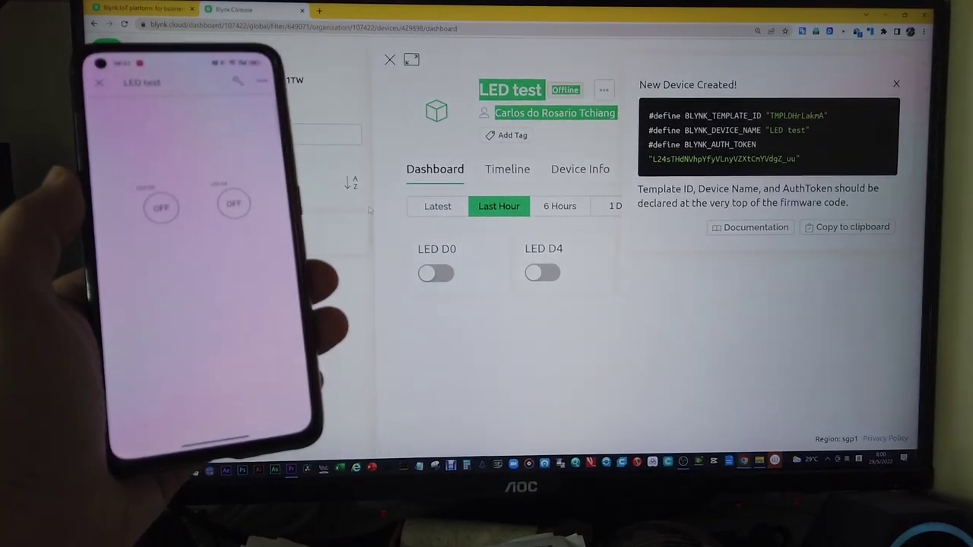